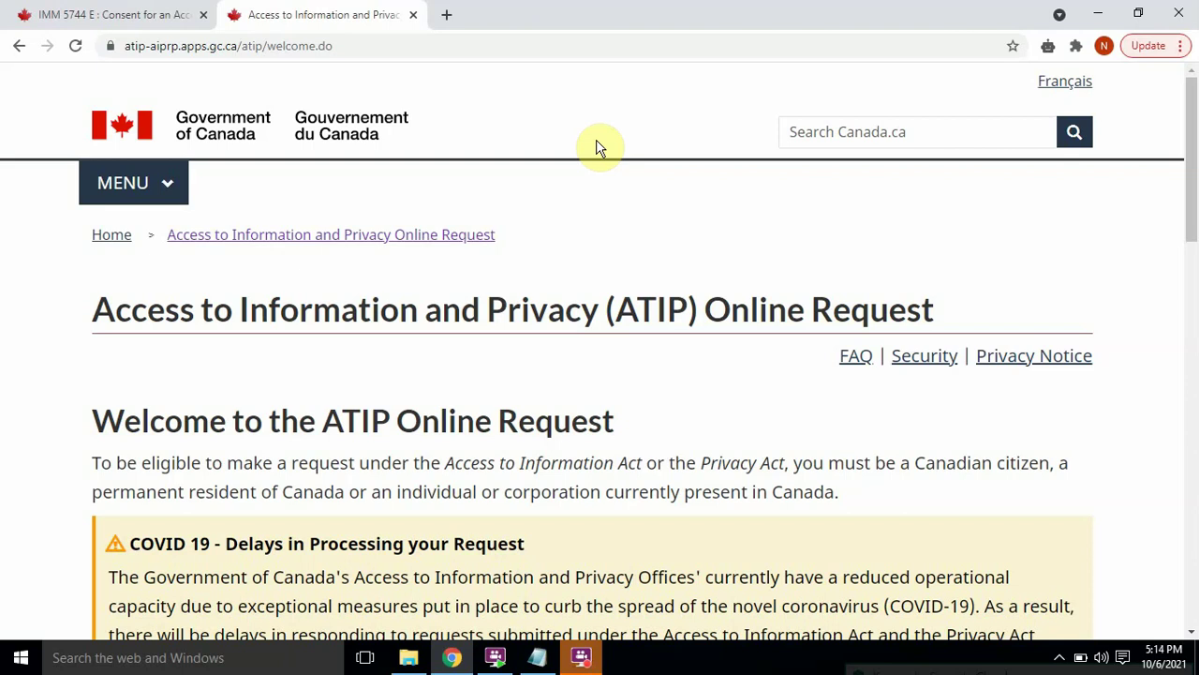
Step: Search Google for 'apply gcms online' using the address-bar suggestion
{"action": "left_click", "coordinate": [563, 39]}
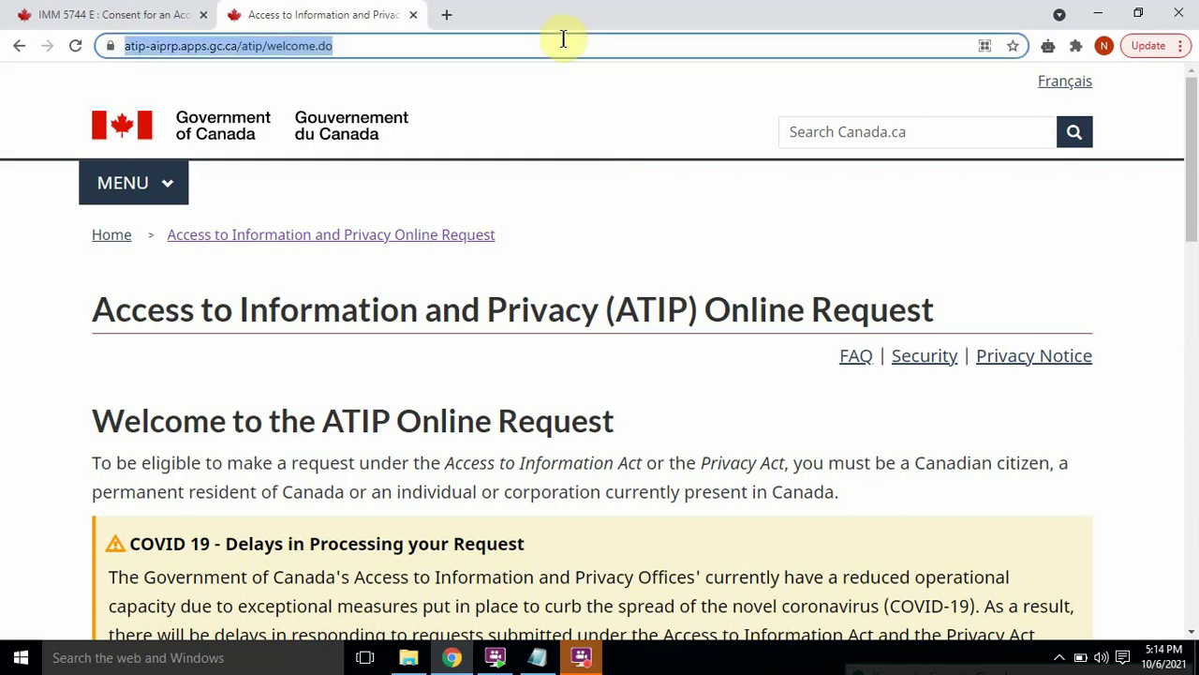
{"action": "type", "text": "app"}
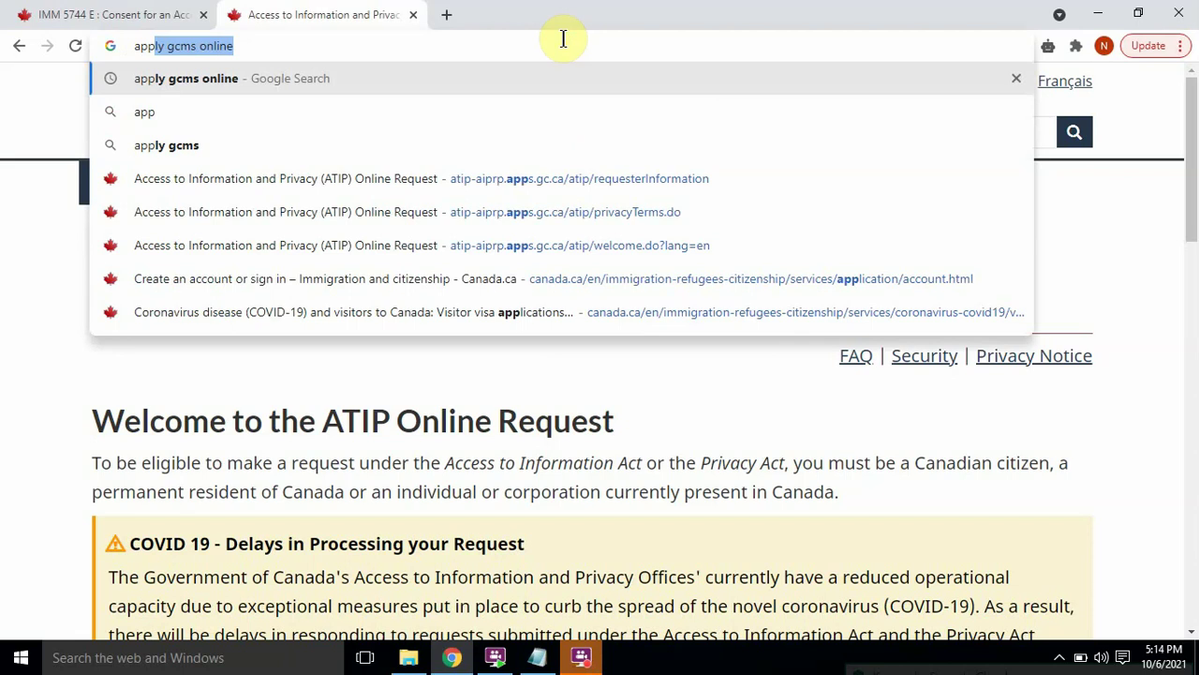
{"action": "key", "text": "Return"}
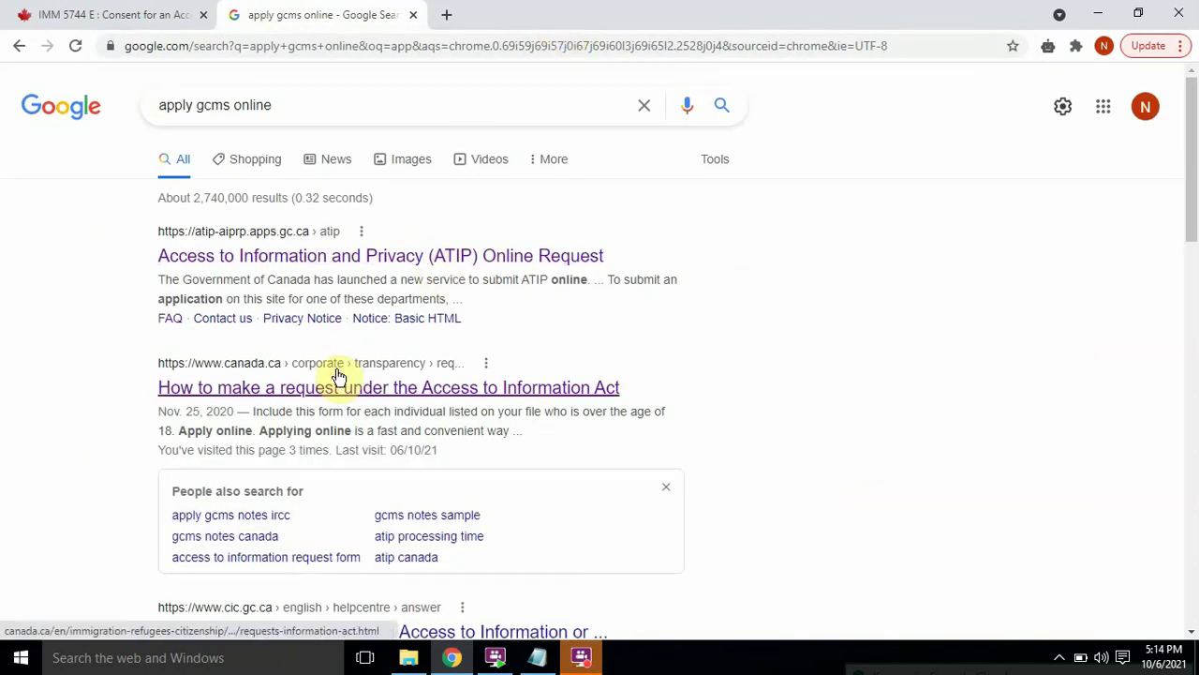
Step: Open the 'How to make a request under the Access to Information Act' result and scroll through it
{"action": "left_click", "coordinate": [268, 393]}
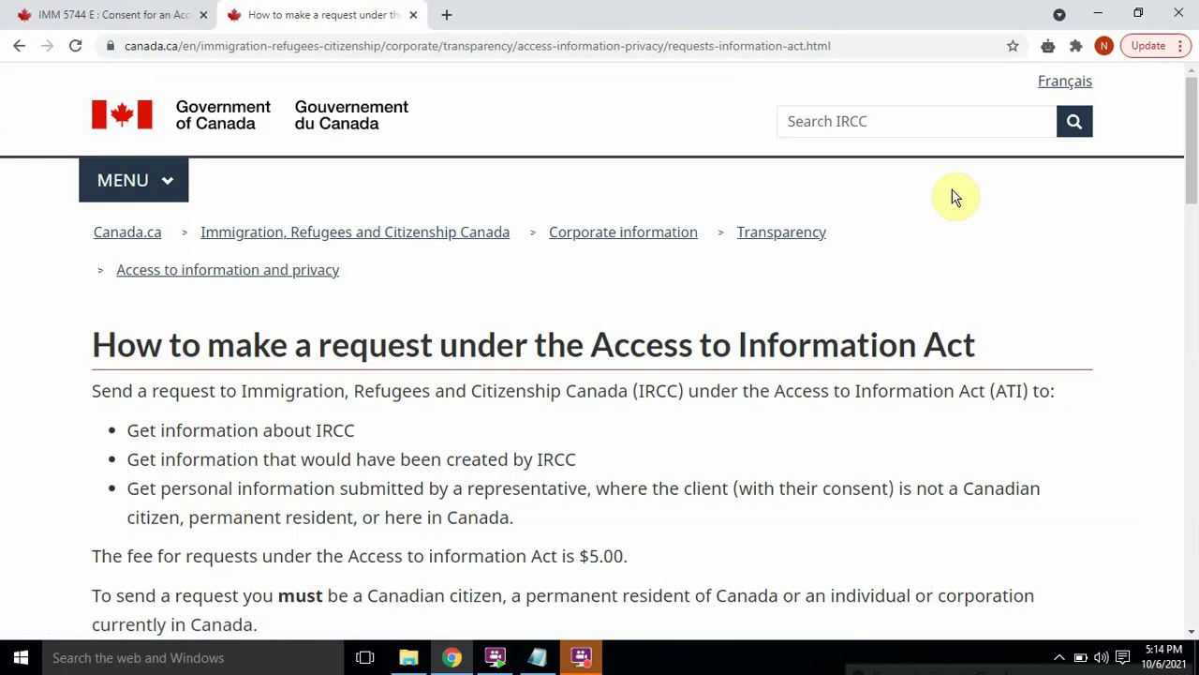
{"action": "left_click_drag", "start_coordinate": [1193, 141], "coordinate": [1195, 196]}
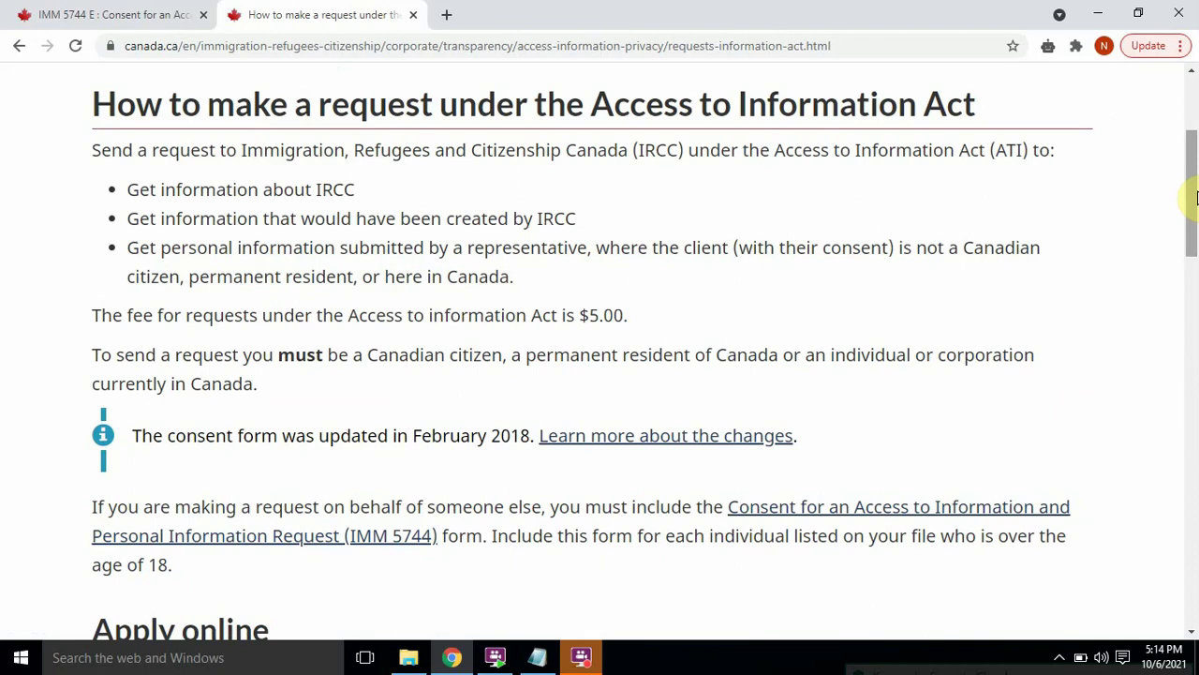
{"action": "mouse_move", "coordinate": [1195, 197]}
{"action": "left_mouse_down"}
{"action": "mouse_move", "coordinate": [1194, 181]}
{"action": "mouse_move", "coordinate": [1195, 206]}
{"action": "left_mouse_up"}
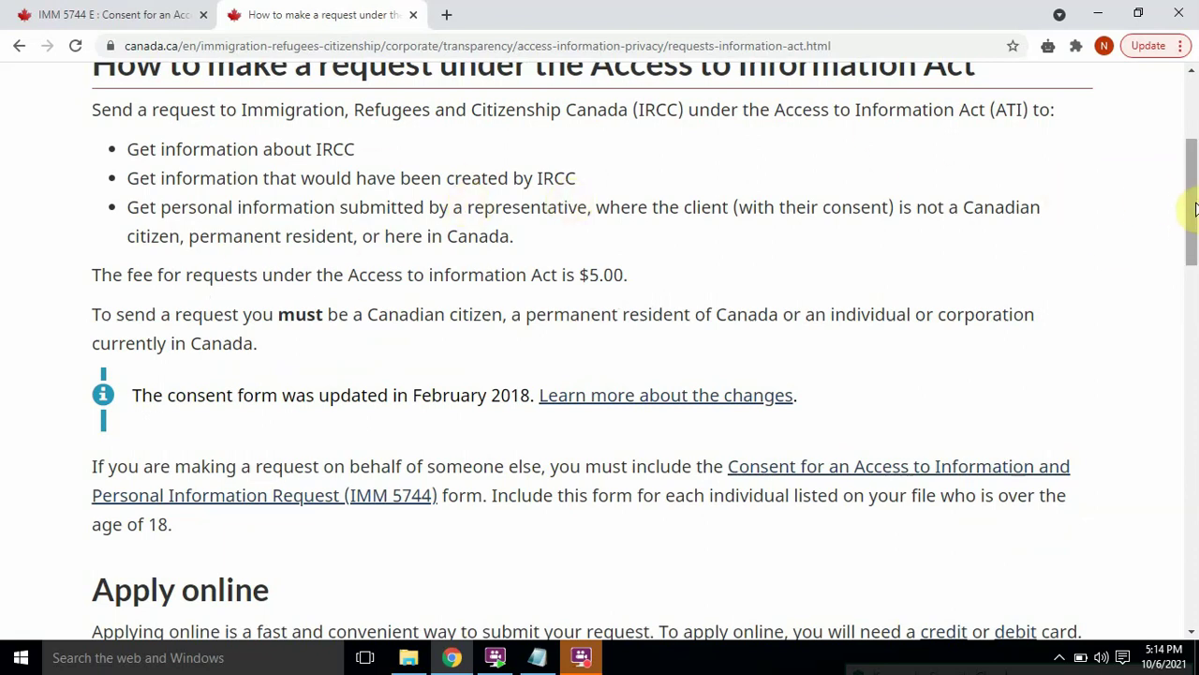
{"action": "scroll", "coordinate": [1195, 201], "scroll_direction": "up", "scroll_amount": 1}
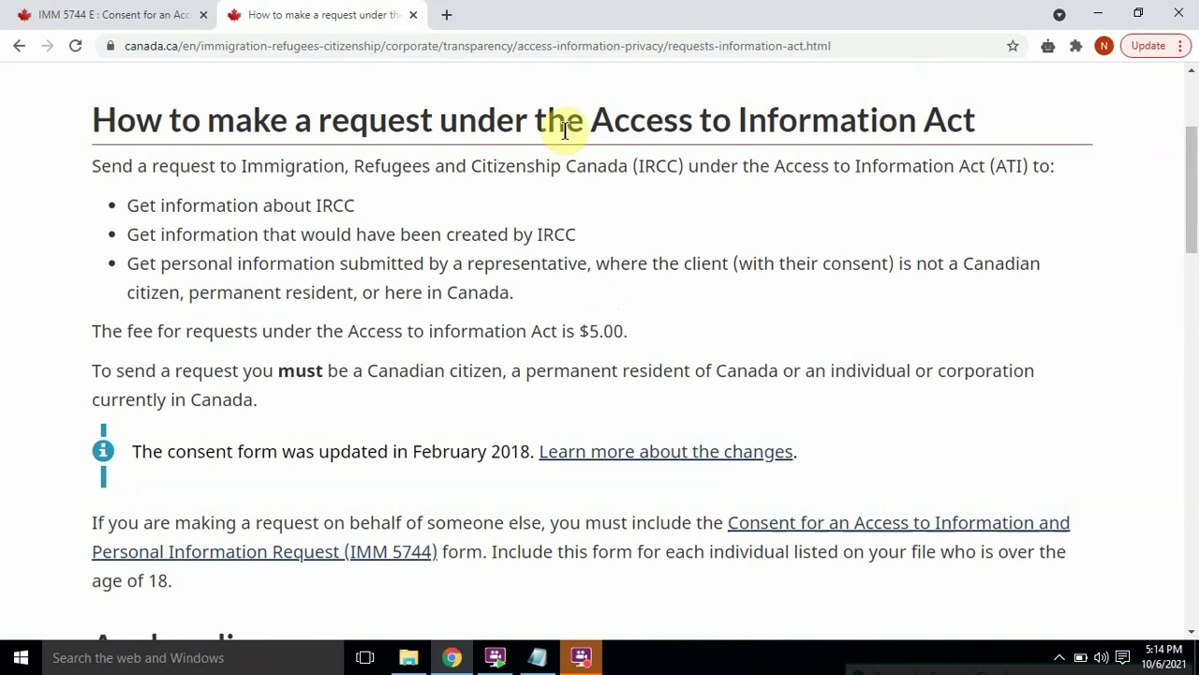
Step: Highlight the Access to Information Act title, the $5.00 fee and the citizen/permanent resident requirement
{"action": "left_click_drag", "start_coordinate": [591, 120], "coordinate": [985, 139]}
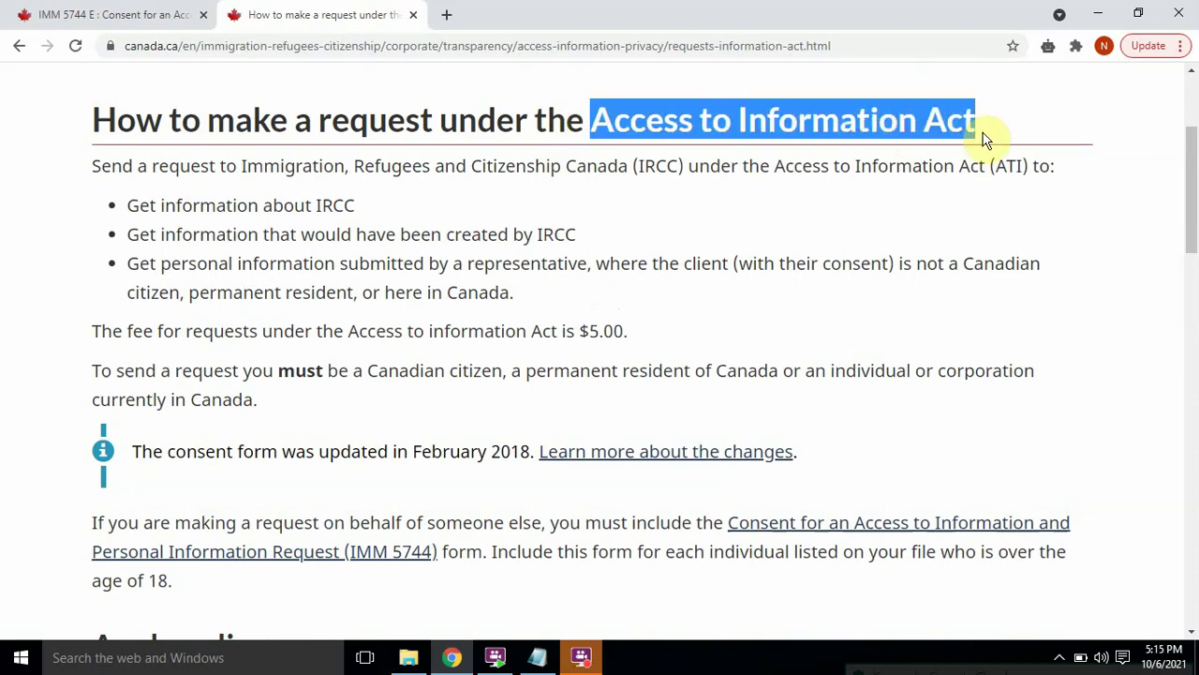
{"action": "left_click_drag", "start_coordinate": [335, 335], "coordinate": [610, 325]}
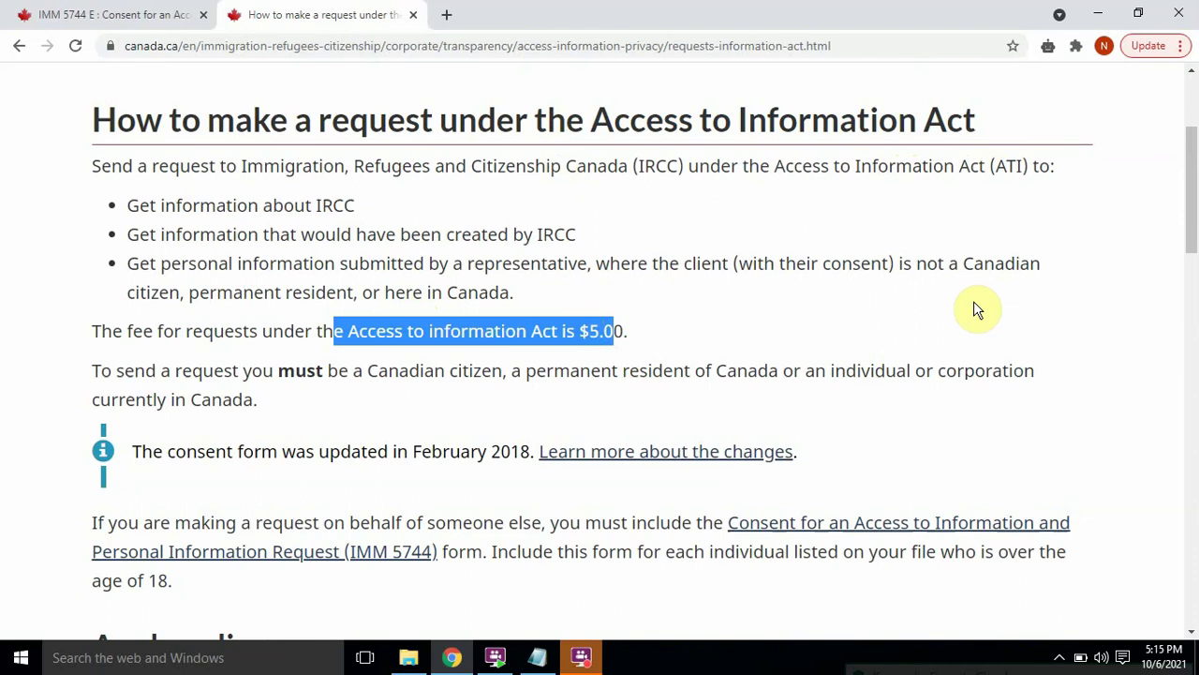
{"action": "left_click_drag", "start_coordinate": [1191, 165], "coordinate": [1195, 213]}
{"action": "left_click", "coordinate": [335, 226]}
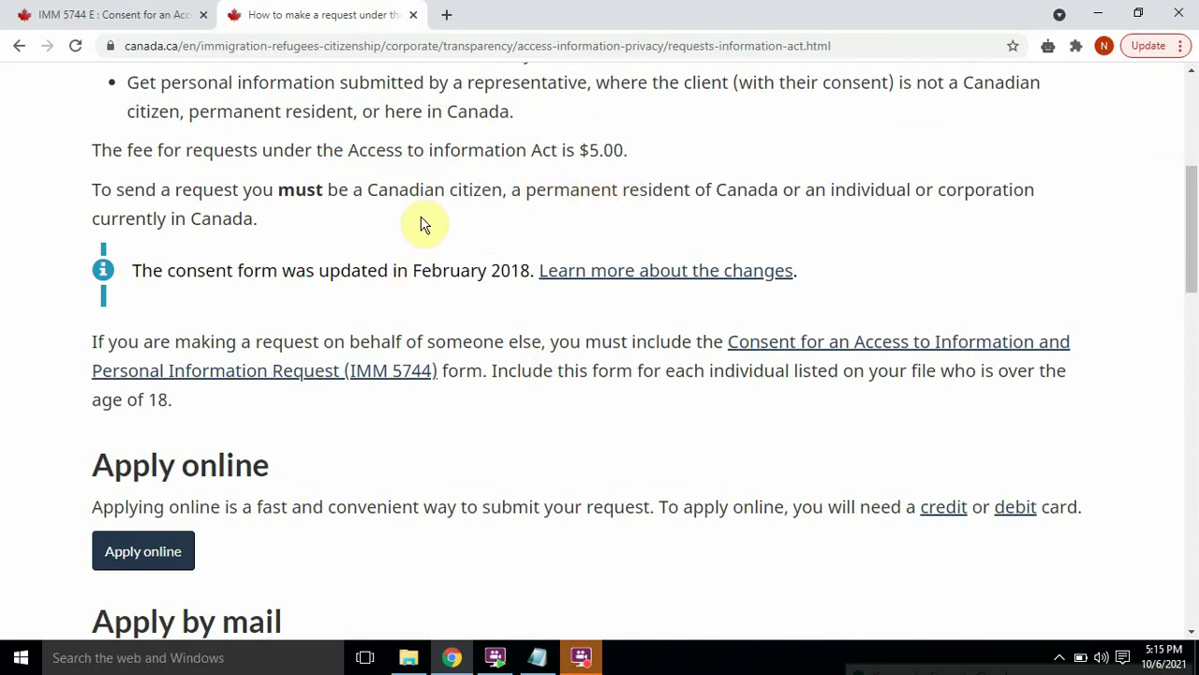
{"action": "left_click_drag", "start_coordinate": [366, 192], "coordinate": [685, 193]}
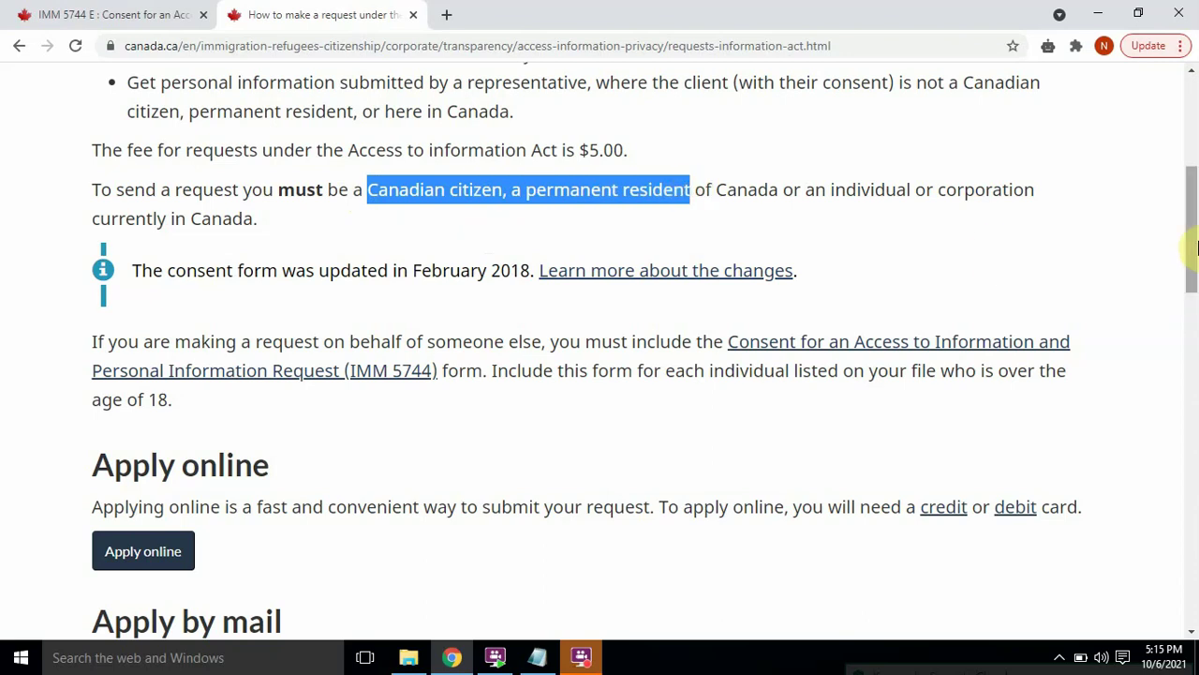
{"action": "left_click_drag", "start_coordinate": [1196, 246], "coordinate": [1195, 282]}
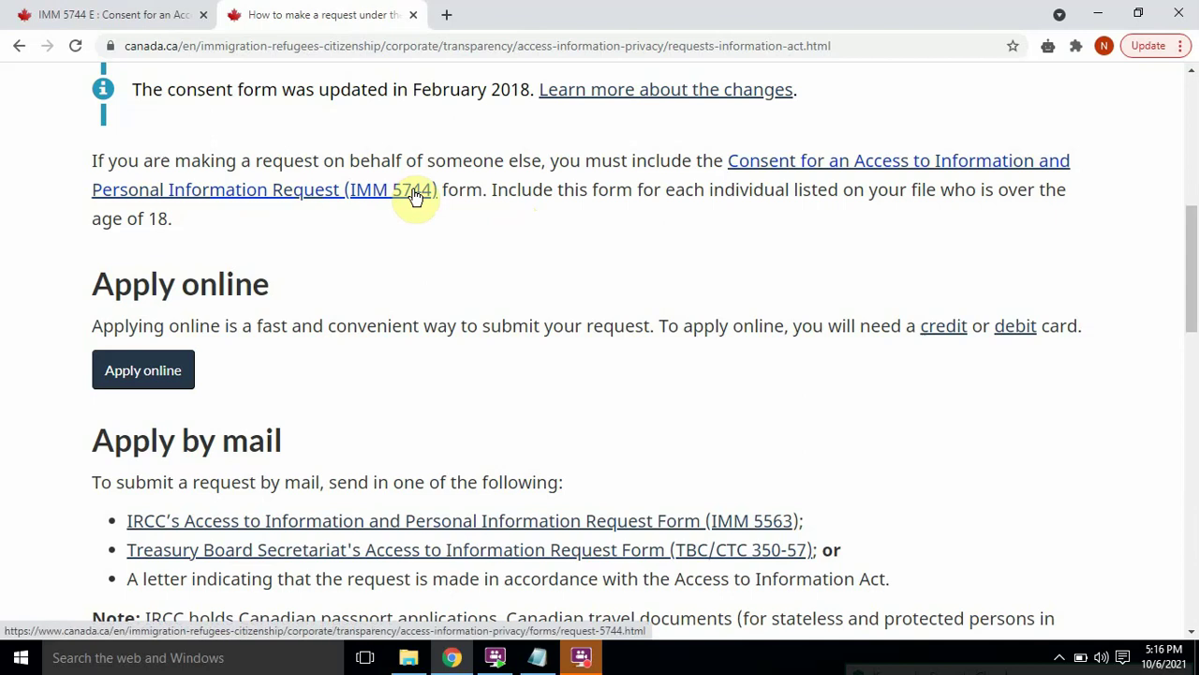
Step: Start the online ATIP application in English
{"action": "left_click", "coordinate": [392, 274]}
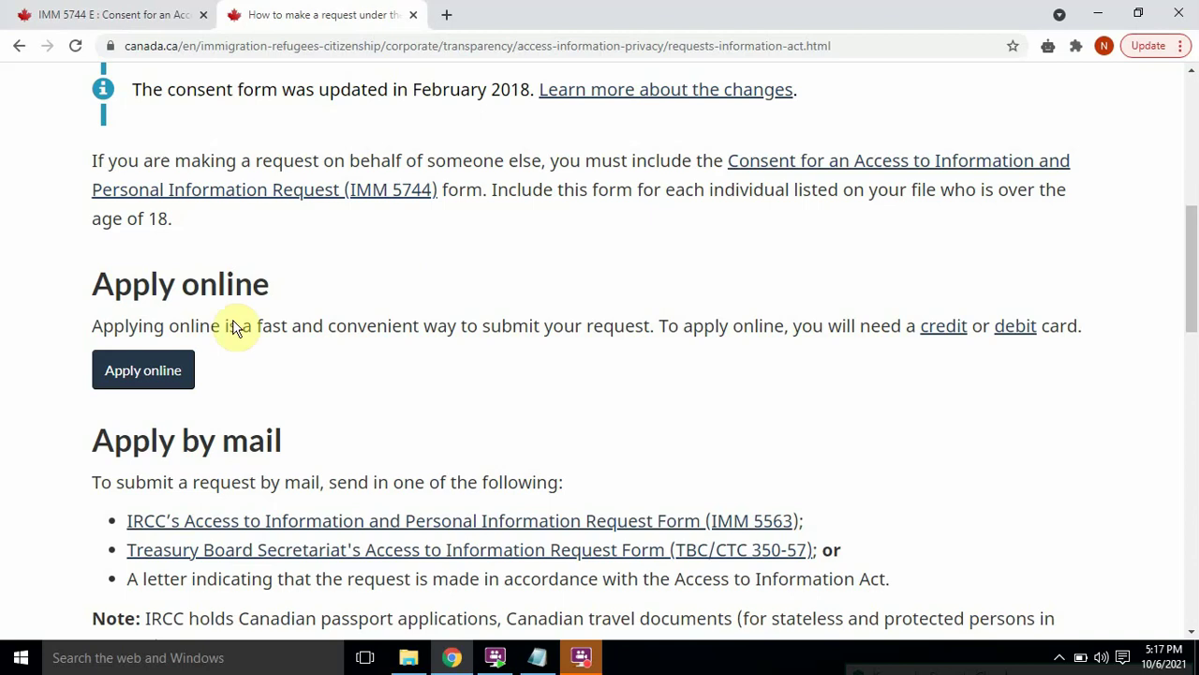
{"action": "left_click", "coordinate": [159, 371]}
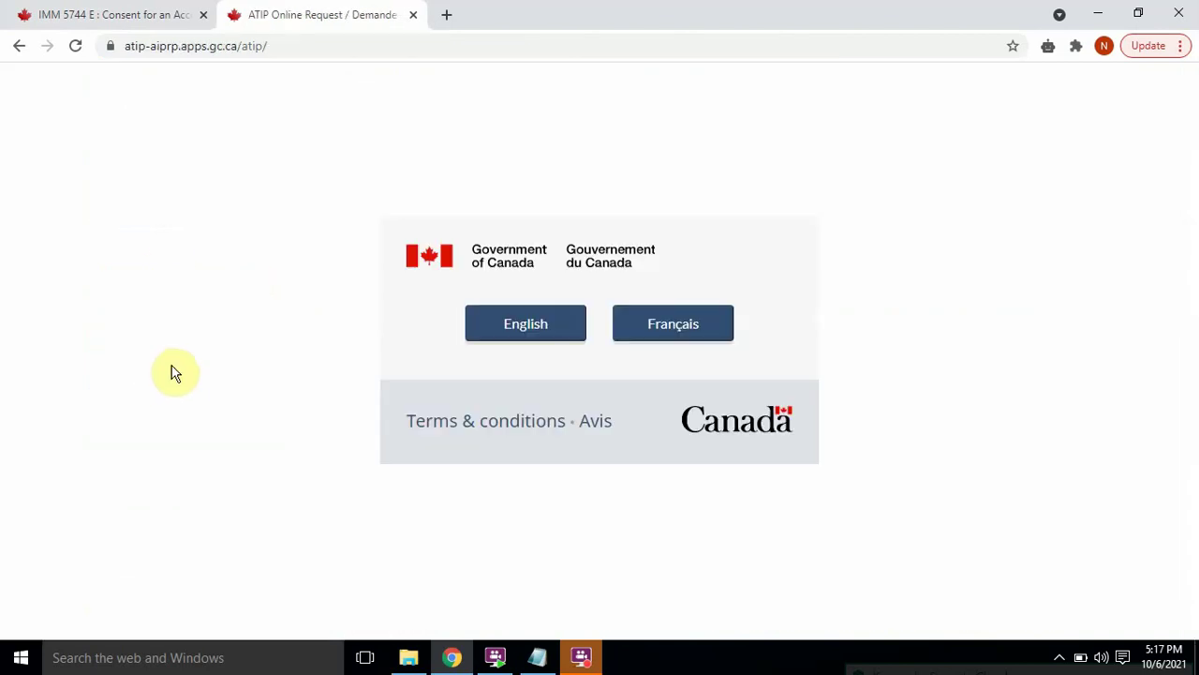
{"action": "left_click", "coordinate": [550, 330]}
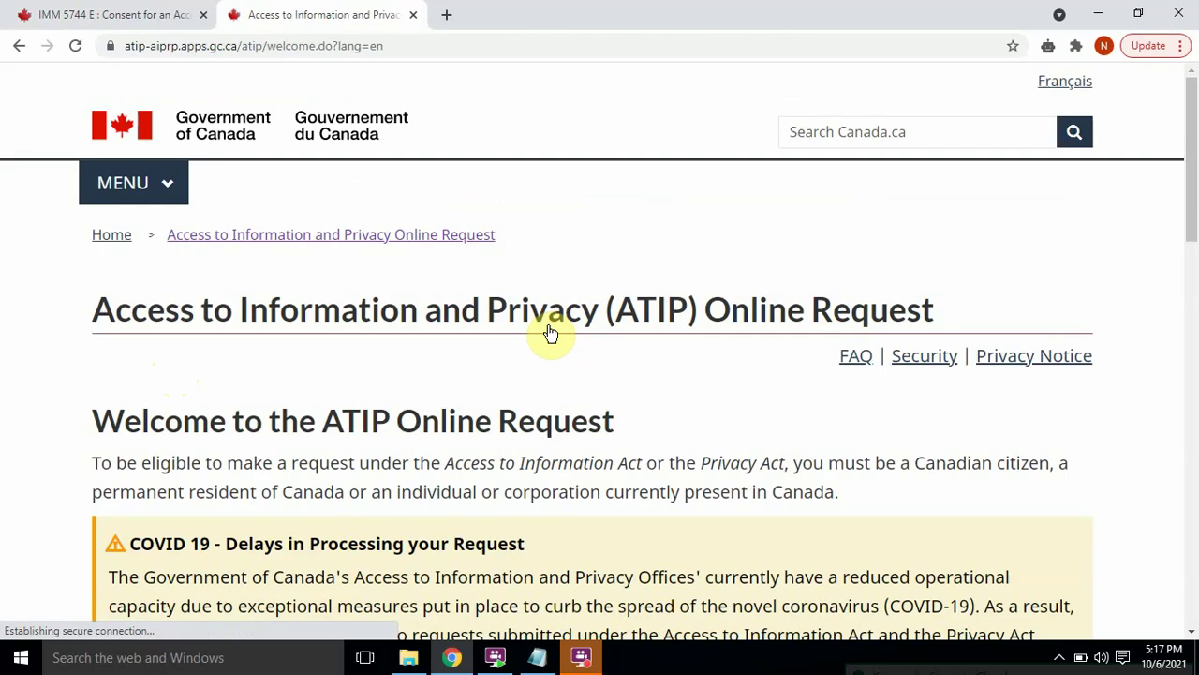
Step: Agree to the privacy notice and continue to the Requester Information form
{"action": "left_click_drag", "start_coordinate": [1193, 130], "coordinate": [1193, 464]}
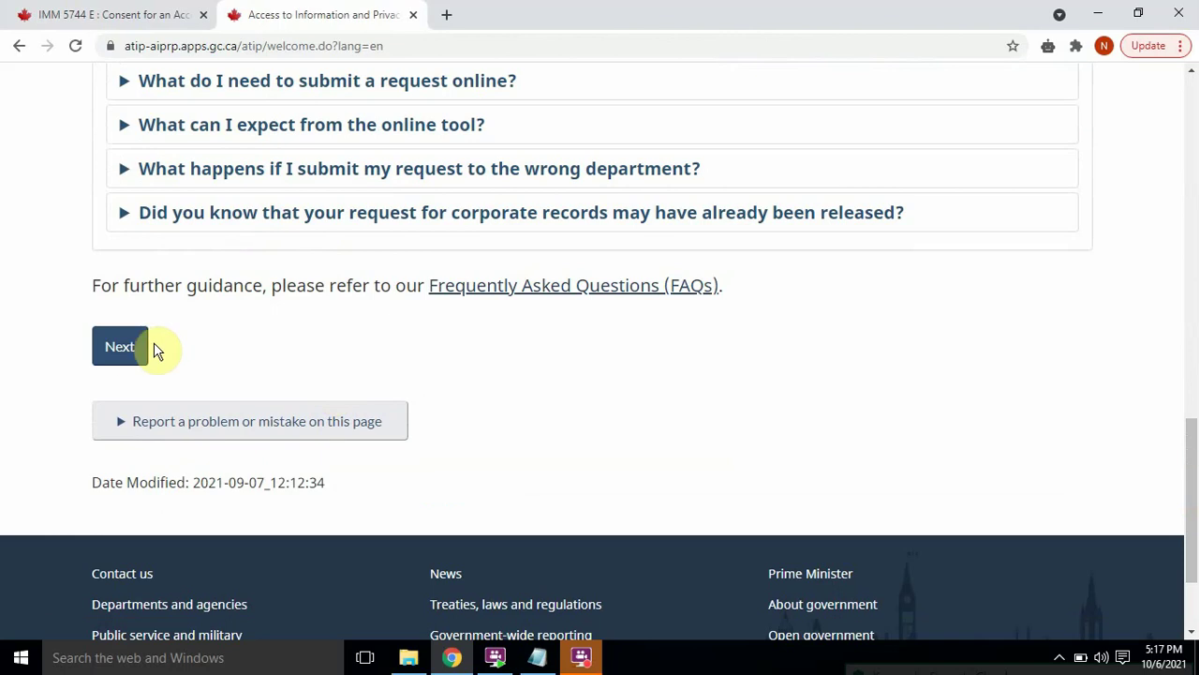
{"action": "left_click", "coordinate": [128, 346]}
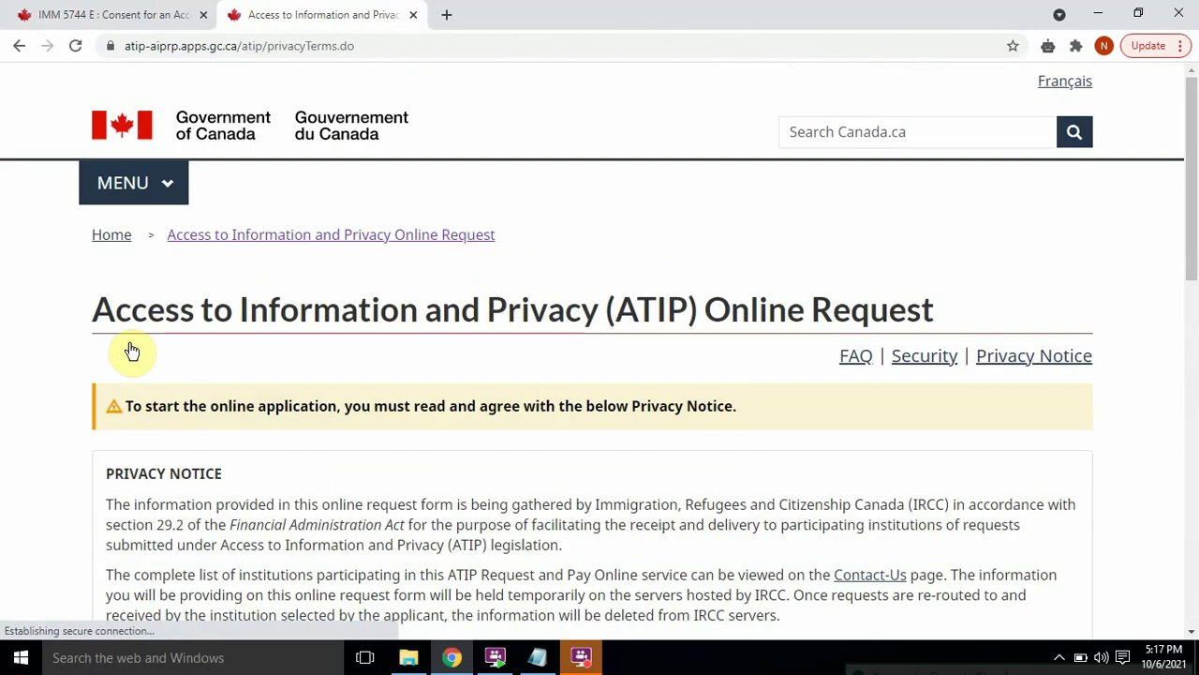
{"action": "left_click_drag", "start_coordinate": [1191, 175], "coordinate": [1195, 434]}
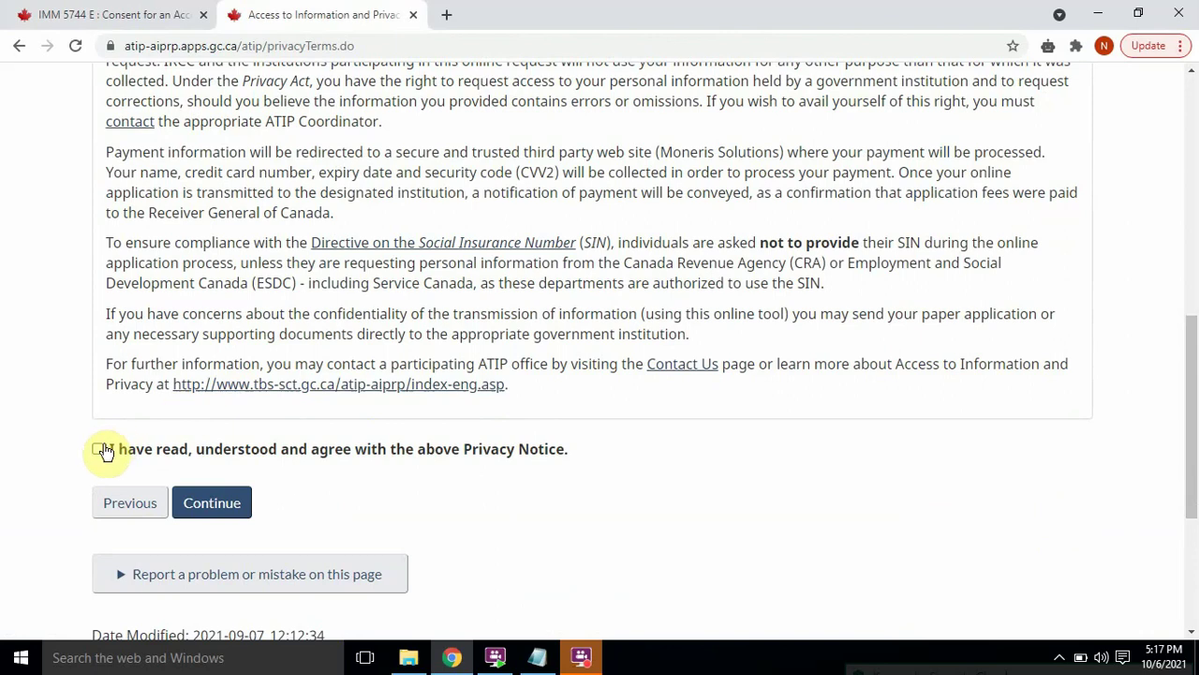
{"action": "left_click", "coordinate": [98, 449]}
{"action": "left_click", "coordinate": [223, 506]}
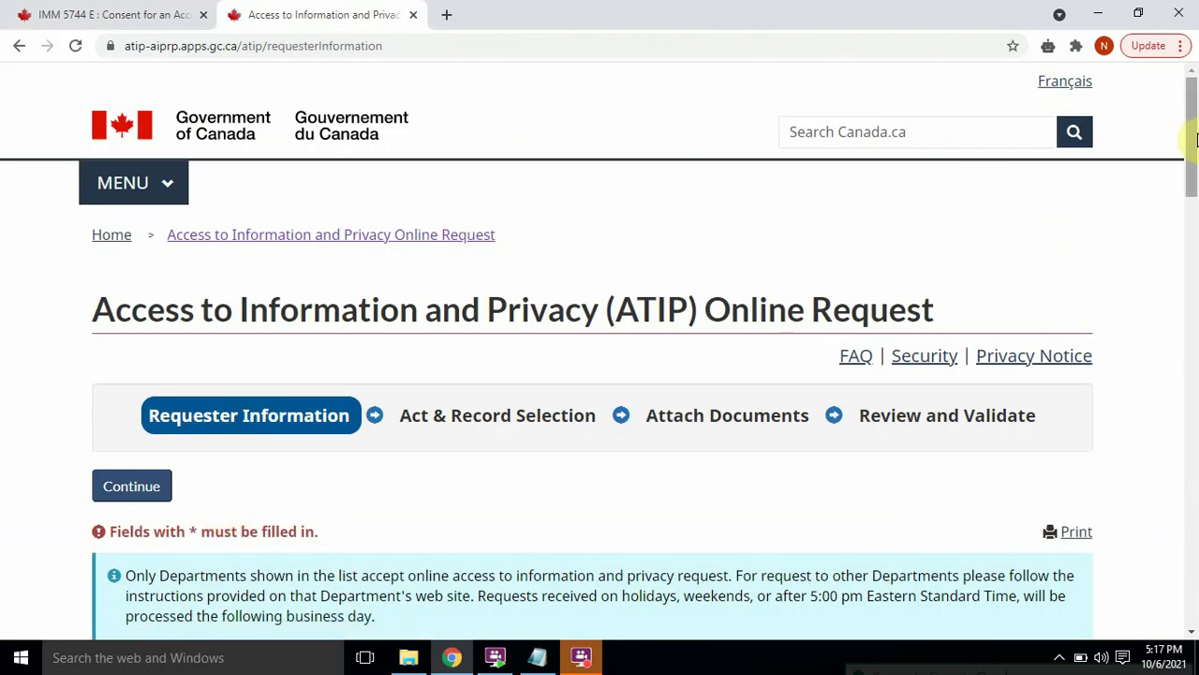
Step: Select Immigration, Refugees and Citizenship Canada as the department
{"action": "left_click_drag", "start_coordinate": [1191, 126], "coordinate": [1197, 228]}
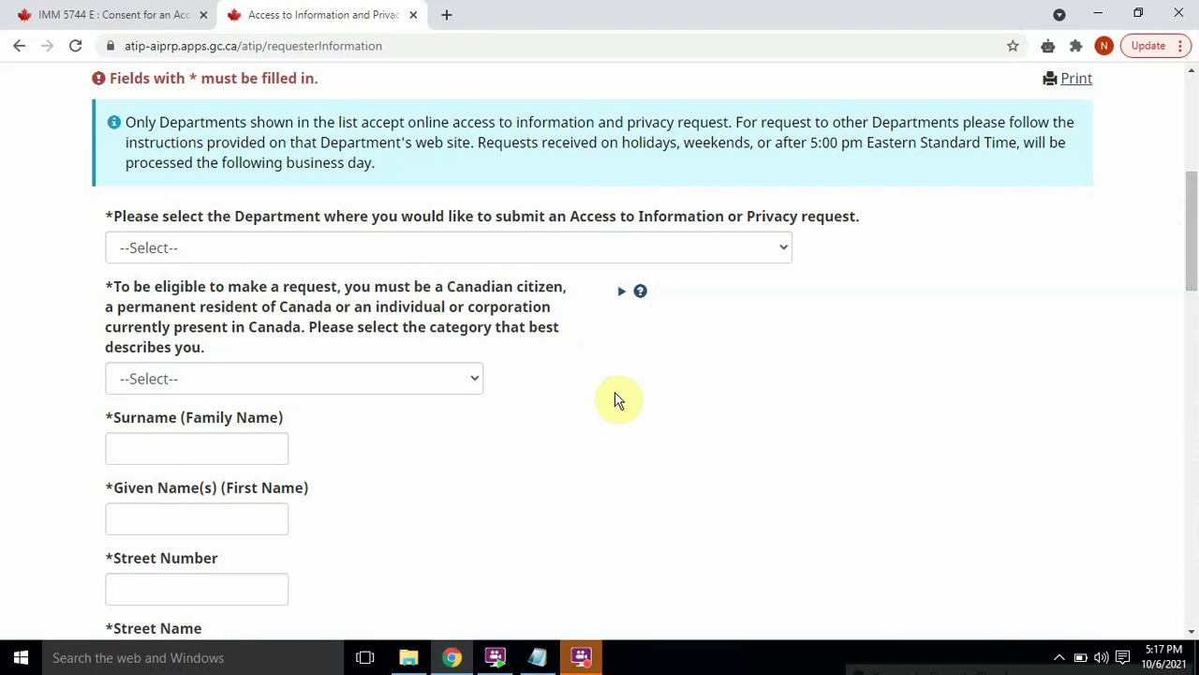
{"action": "left_click", "coordinate": [693, 247]}
{"action": "key", "text": "i"}
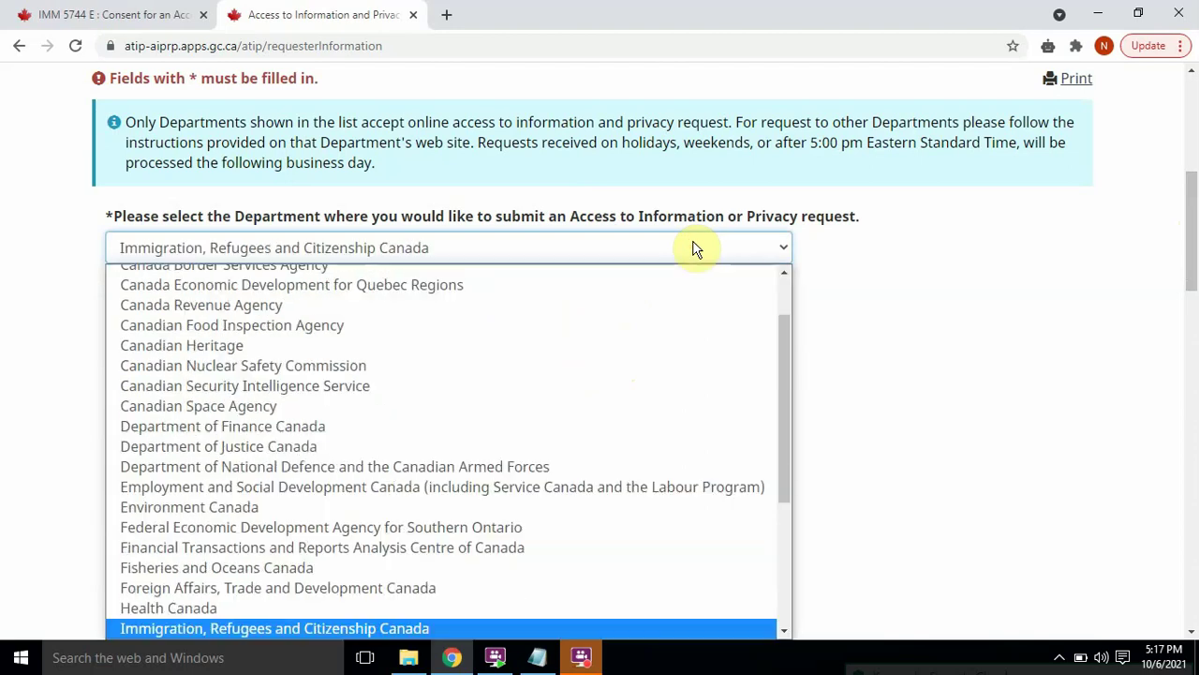
{"action": "key", "text": "Return"}
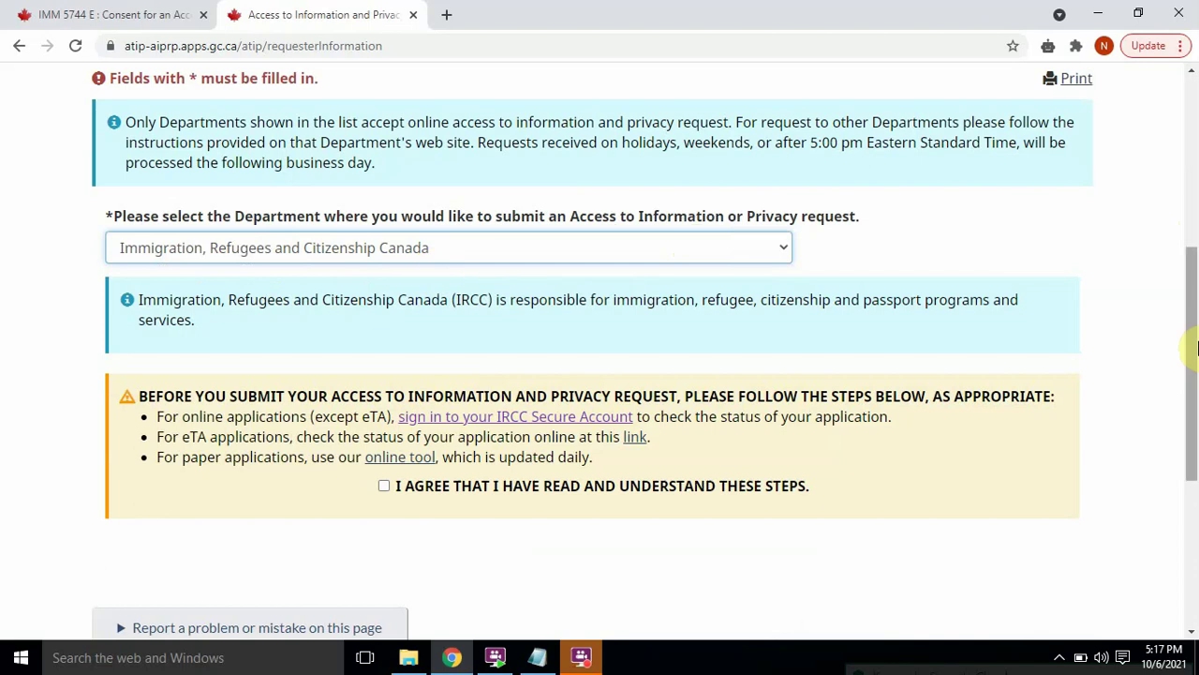
Step: Confirm having read the steps to take before submitting the request
{"action": "left_click_drag", "start_coordinate": [1194, 294], "coordinate": [1195, 383]}
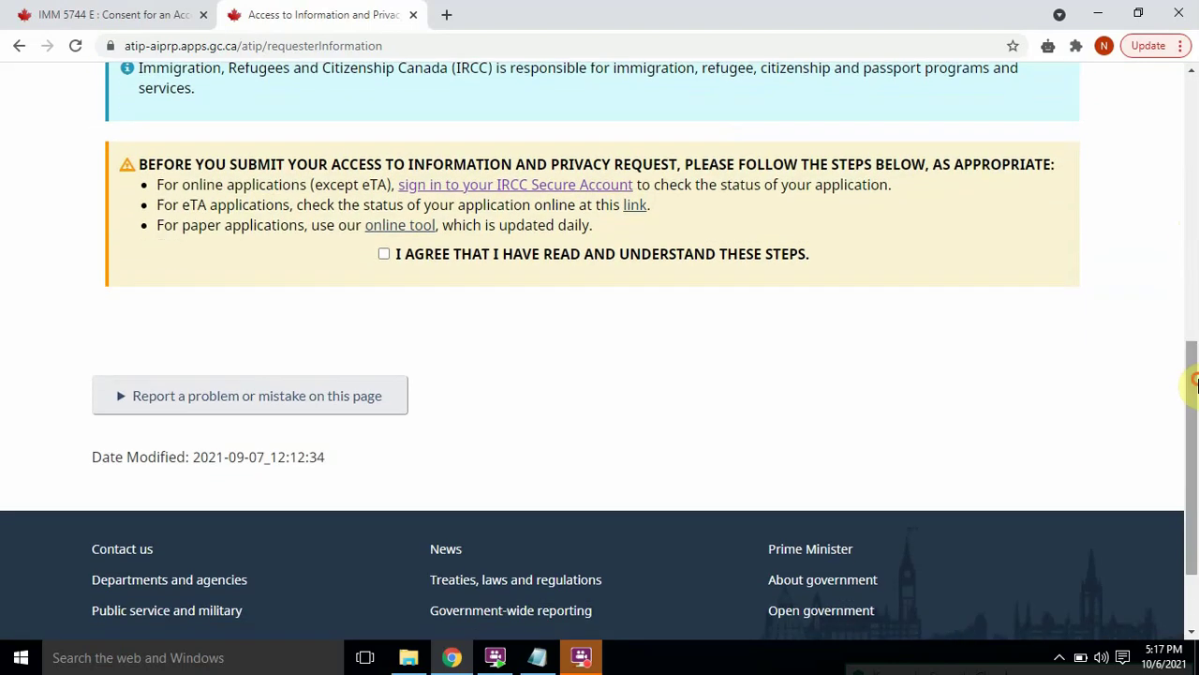
{"action": "left_click", "coordinate": [384, 254]}
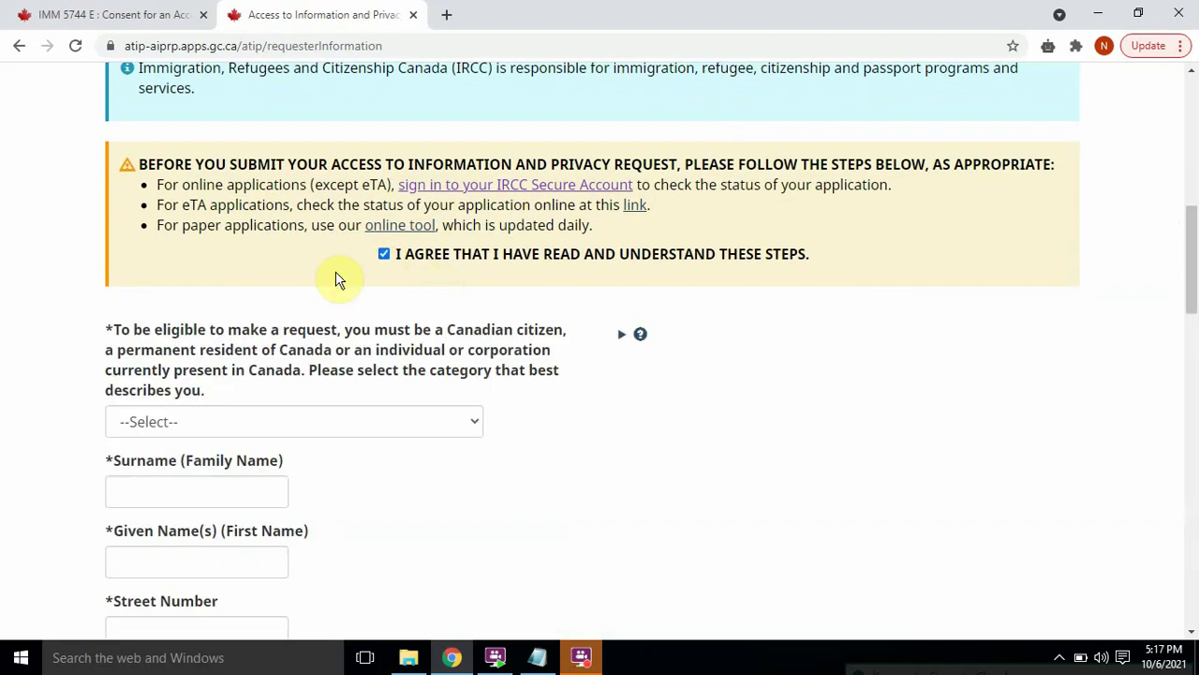
{"action": "left_click_drag", "start_coordinate": [1195, 258], "coordinate": [1191, 303]}
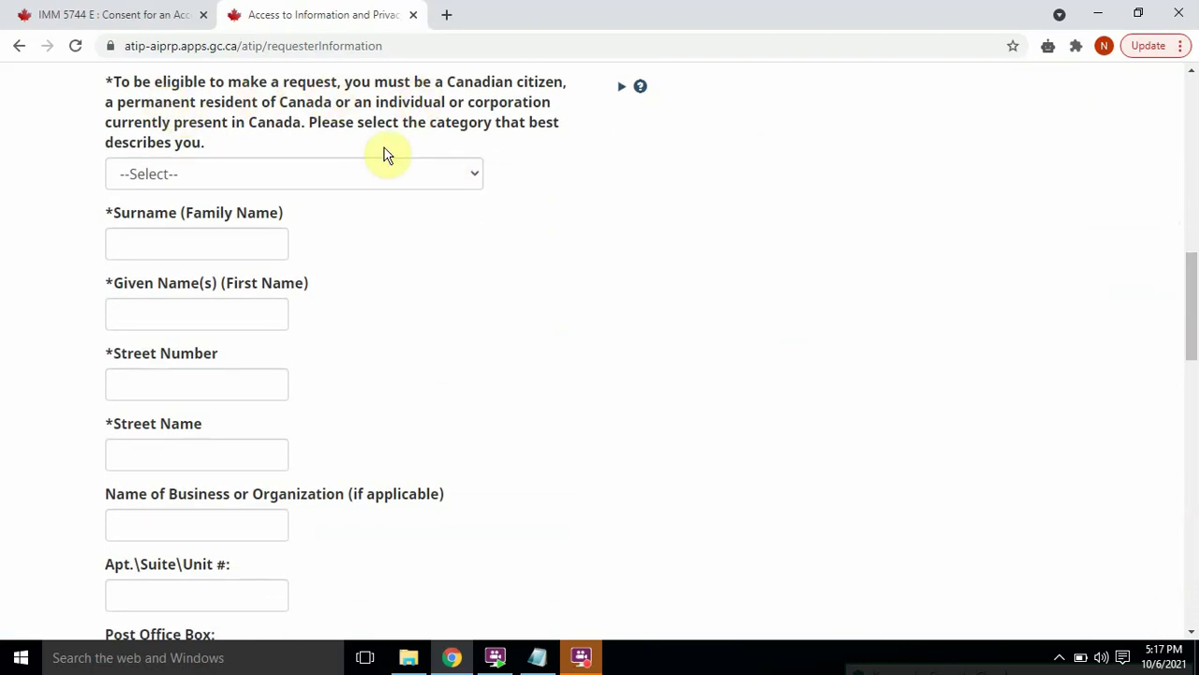
{"action": "left_click", "coordinate": [373, 177]}
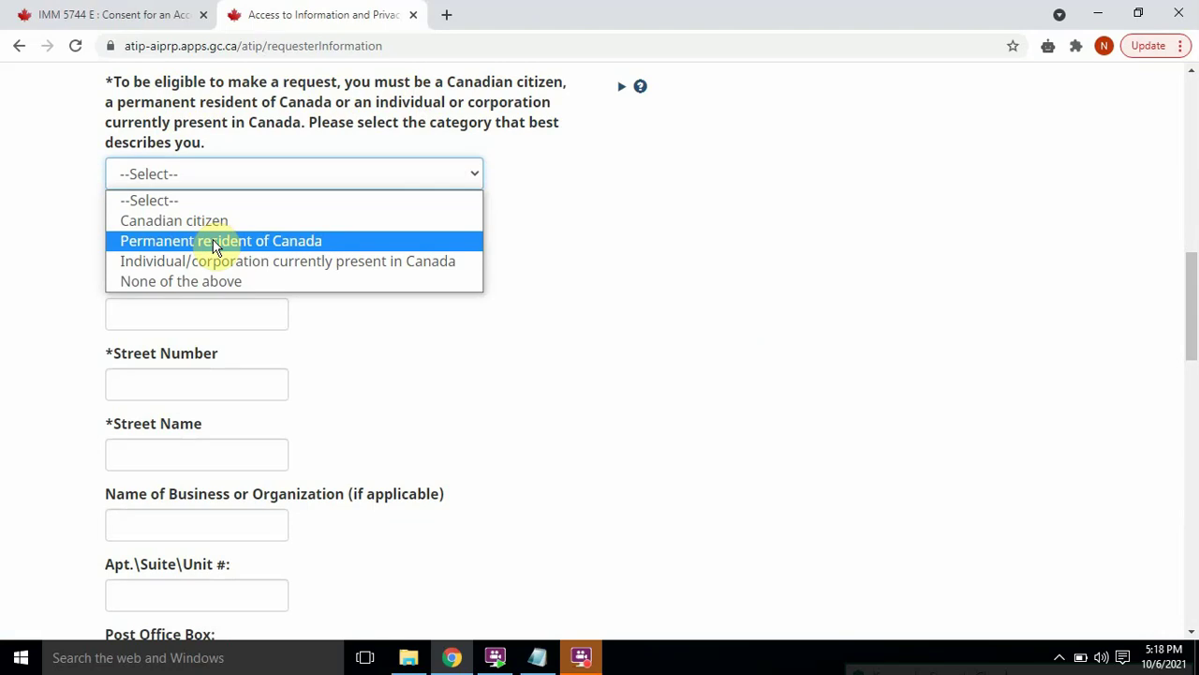
Step: Declare eligibility as Permanent resident of Canada and enter the requester's surname and given name
{"action": "left_click", "coordinate": [213, 241]}
{"action": "left_click", "coordinate": [212, 241]}
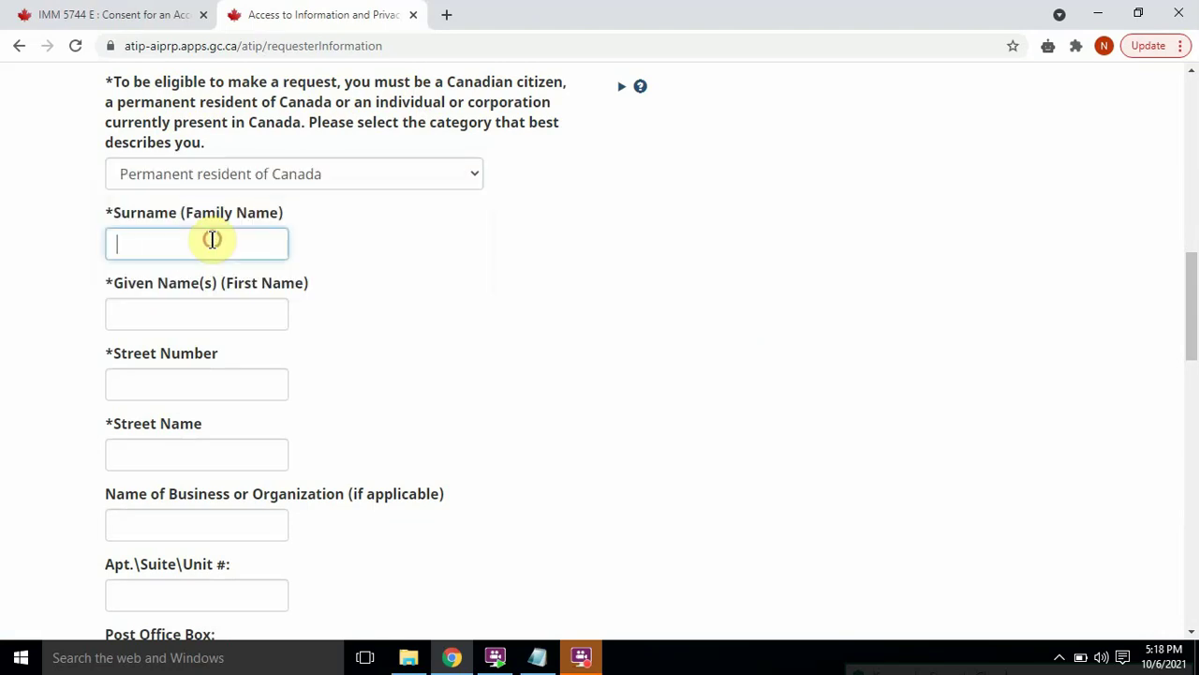
{"action": "type", "text": "ABC"}
{"action": "left_click", "coordinate": [193, 317]}
{"action": "type", "text": "XYZ"}
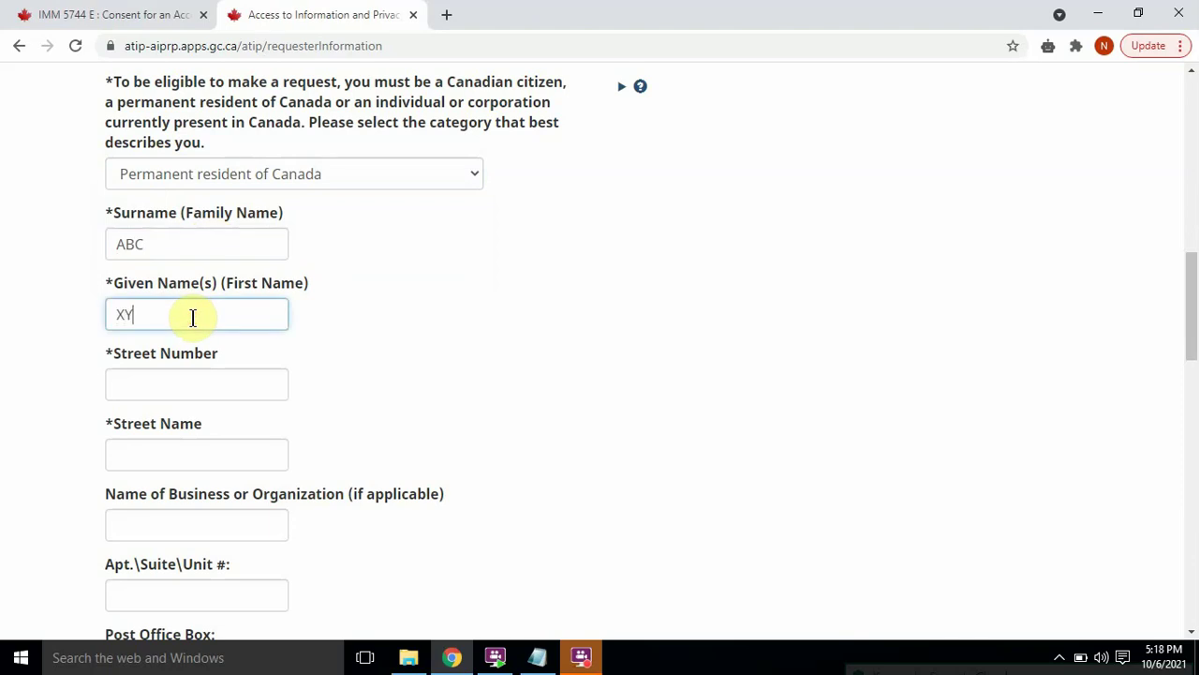
Step: Enter the requester's street number and street name
{"action": "left_click", "coordinate": [163, 388]}
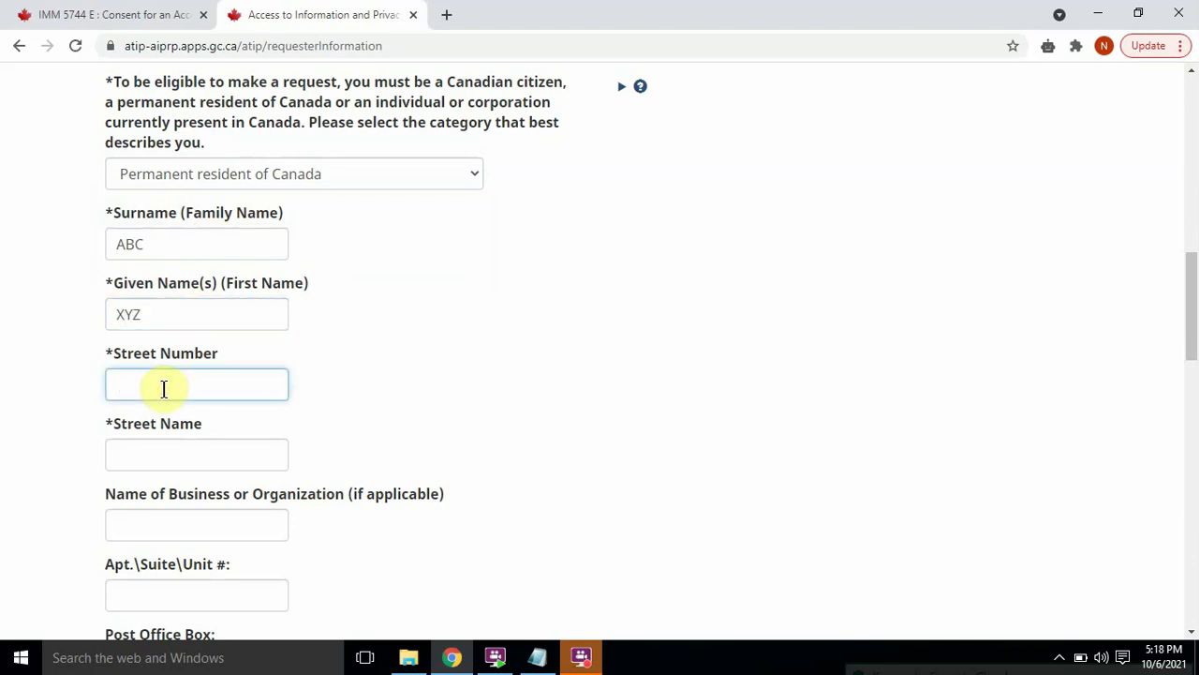
{"action": "scroll", "coordinate": [1195, 293], "scroll_direction": "down", "scroll_amount": 3}
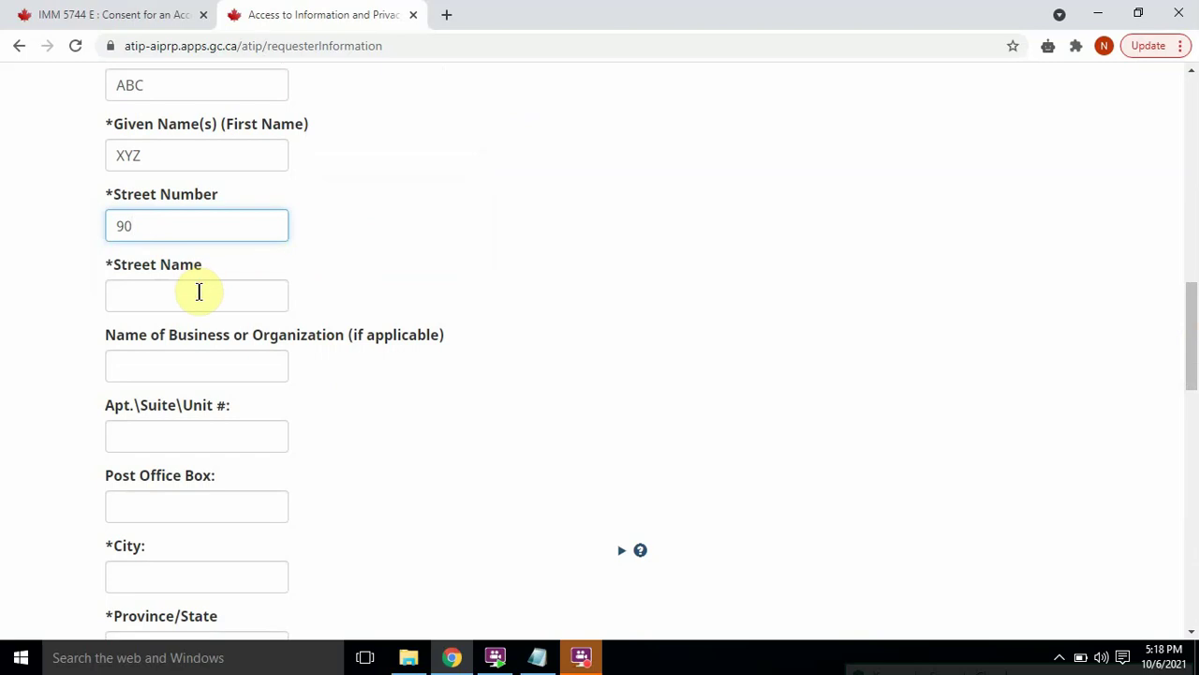
{"action": "left_click", "coordinate": [199, 293]}
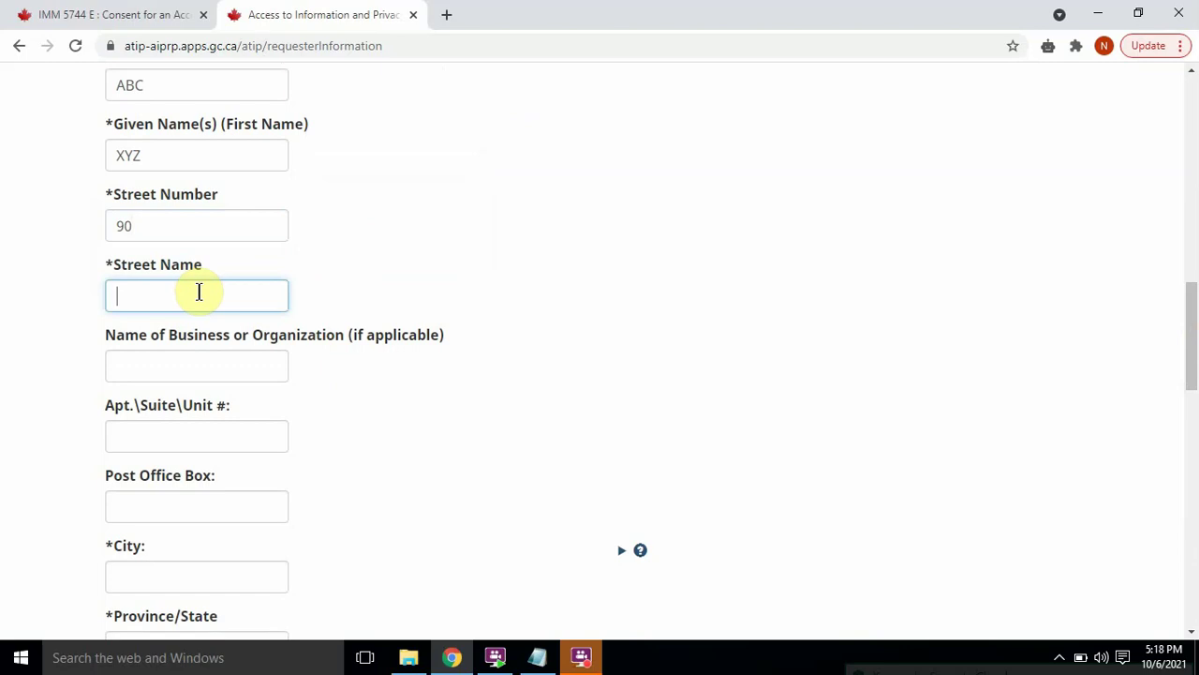
{"action": "left_click", "coordinate": [235, 373]}
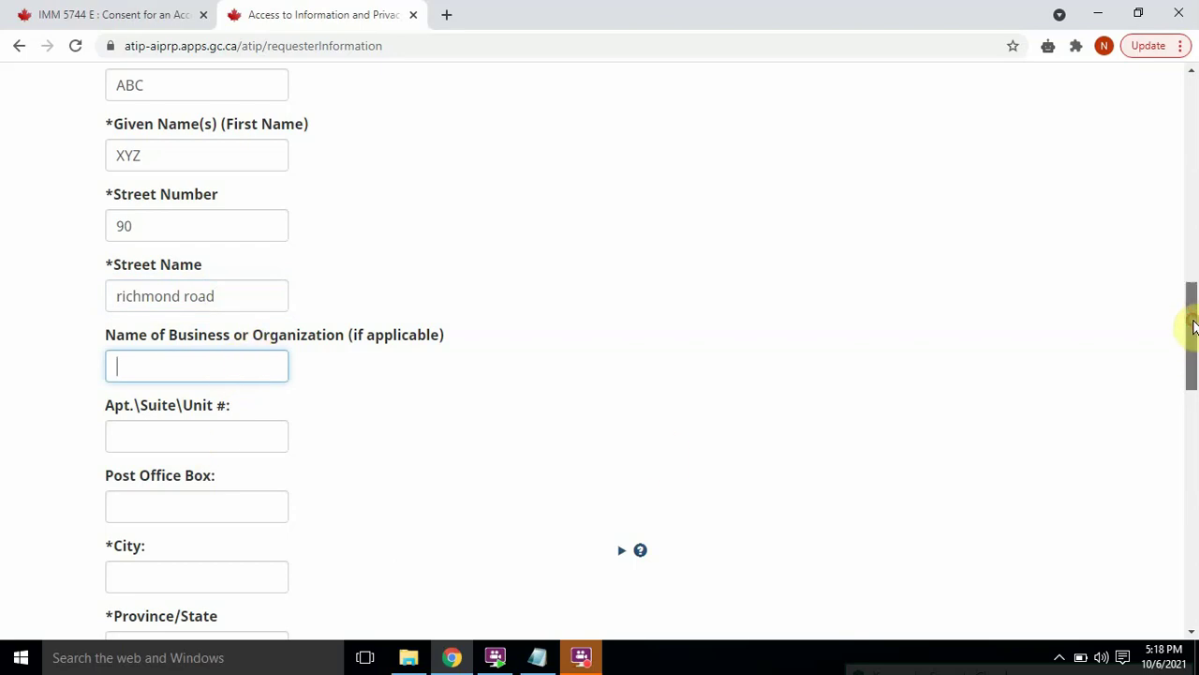
{"action": "left_click_drag", "start_coordinate": [1192, 321], "coordinate": [1195, 405]}
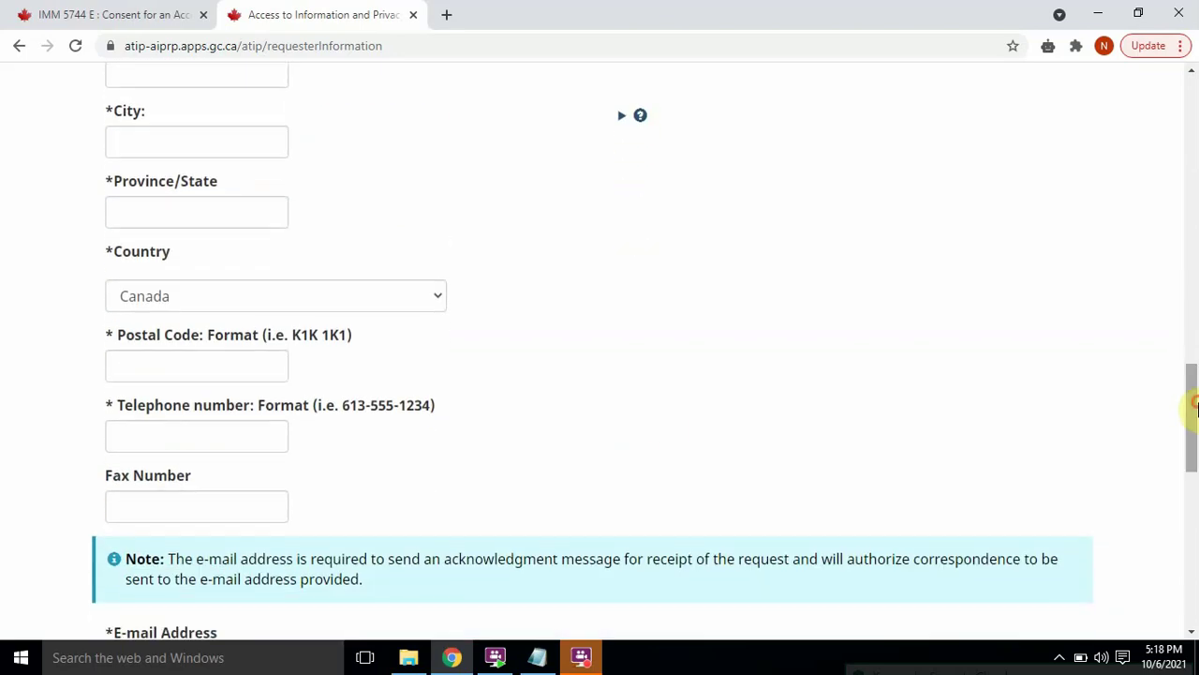
Step: Fill in the requester's city, province and postal code
{"action": "left_click", "coordinate": [181, 140]}
{"action": "type", "text": "ottawa"}
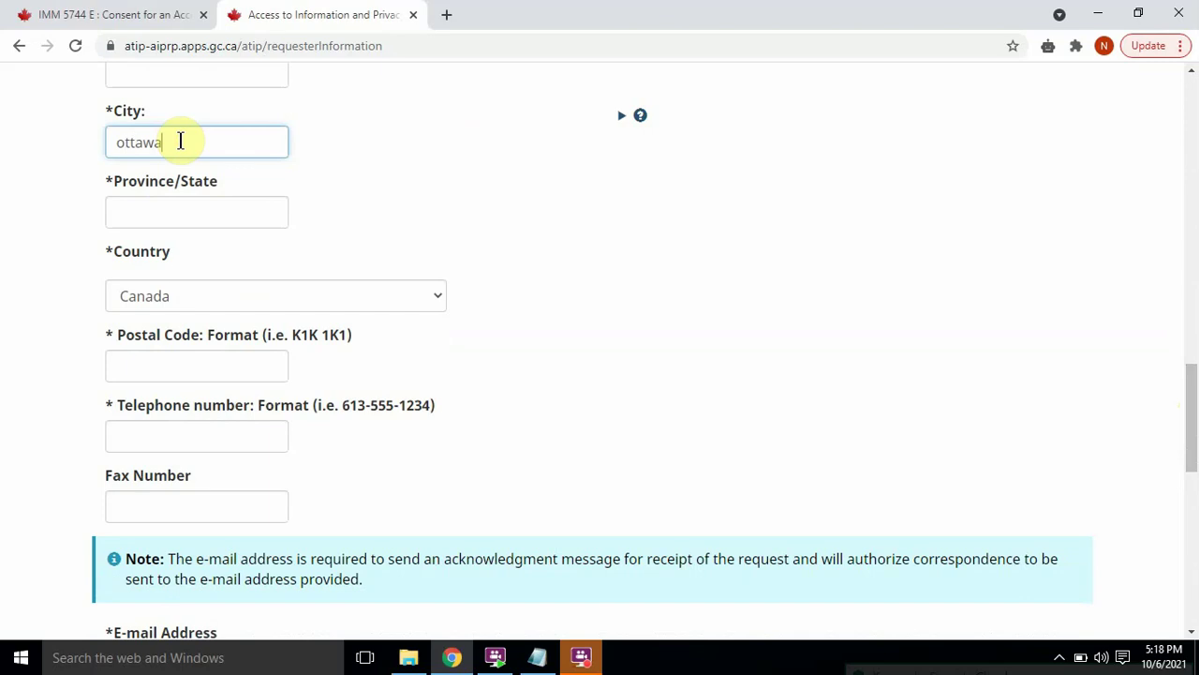
{"action": "left_click", "coordinate": [162, 207]}
{"action": "type", "text": "on"}
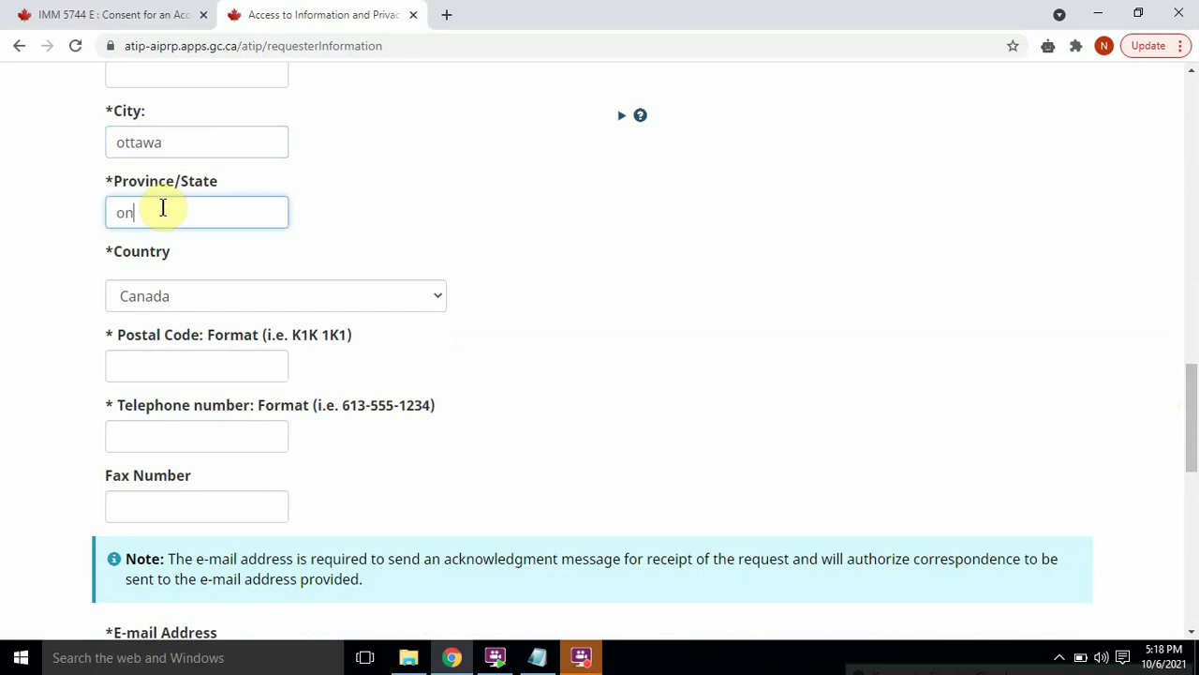
{"action": "type", "text": "tario"}
{"action": "left_click", "coordinate": [186, 361]}
{"action": "type", "text": "k"}
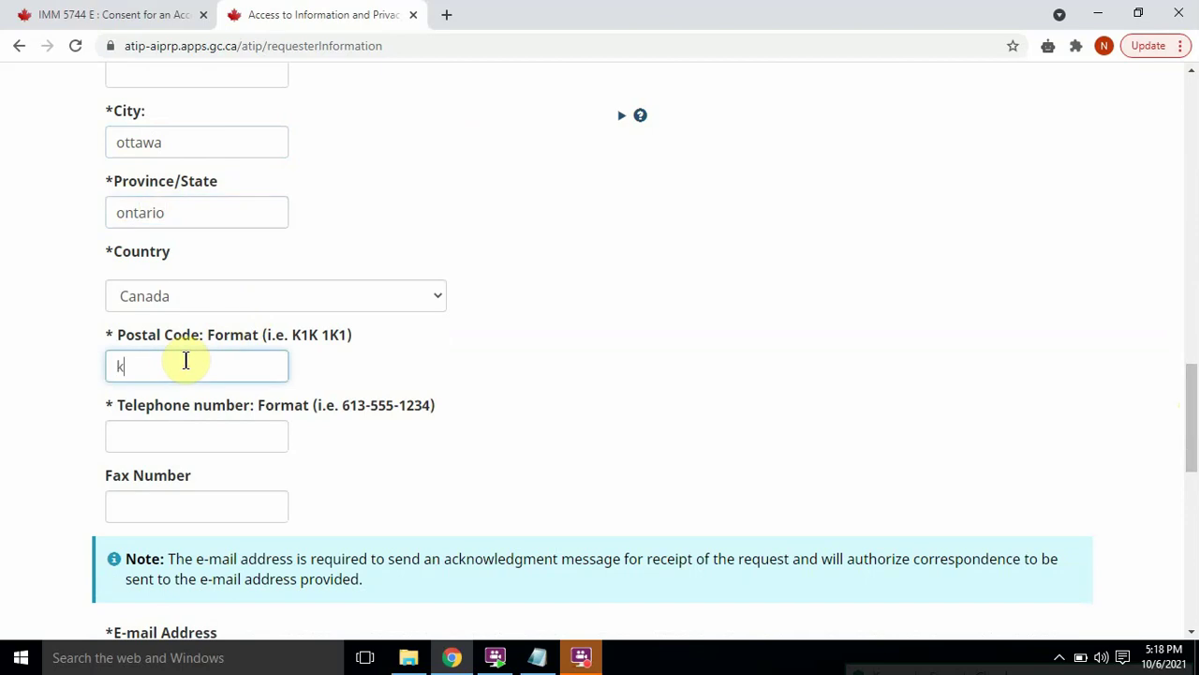
{"action": "type", "text": "1k 1k1"}
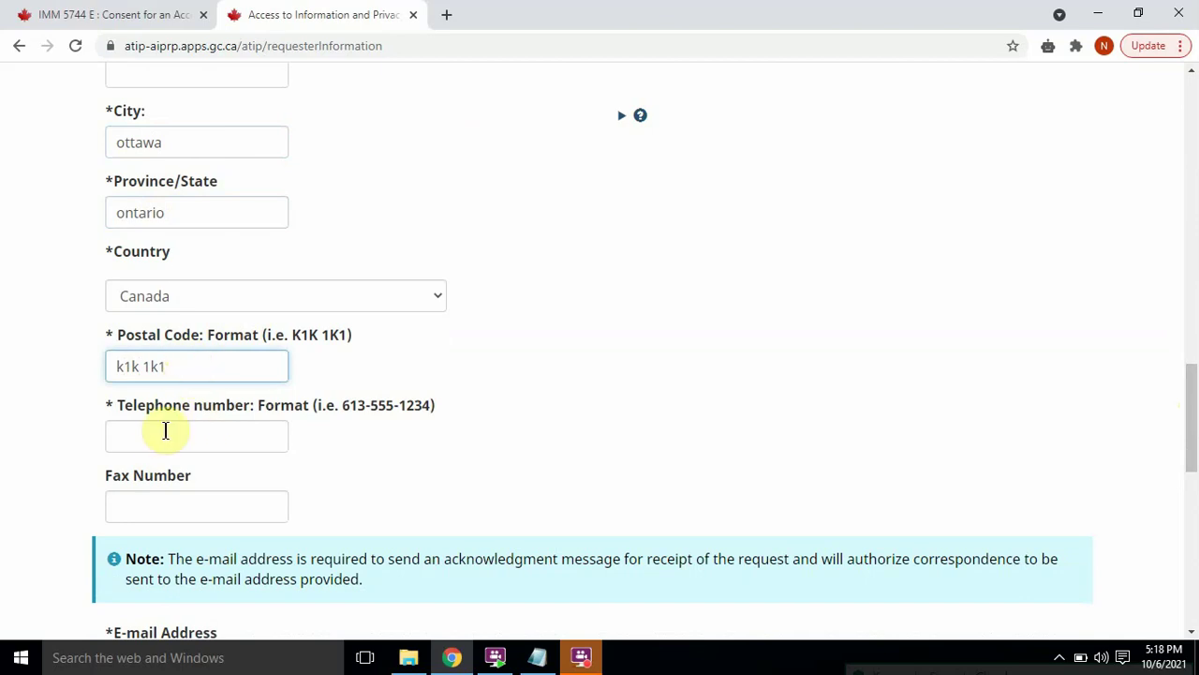
Step: Enter the requester's telephone number, correcting the mistyped digits and adding a hyphen
{"action": "left_click", "coordinate": [168, 434]}
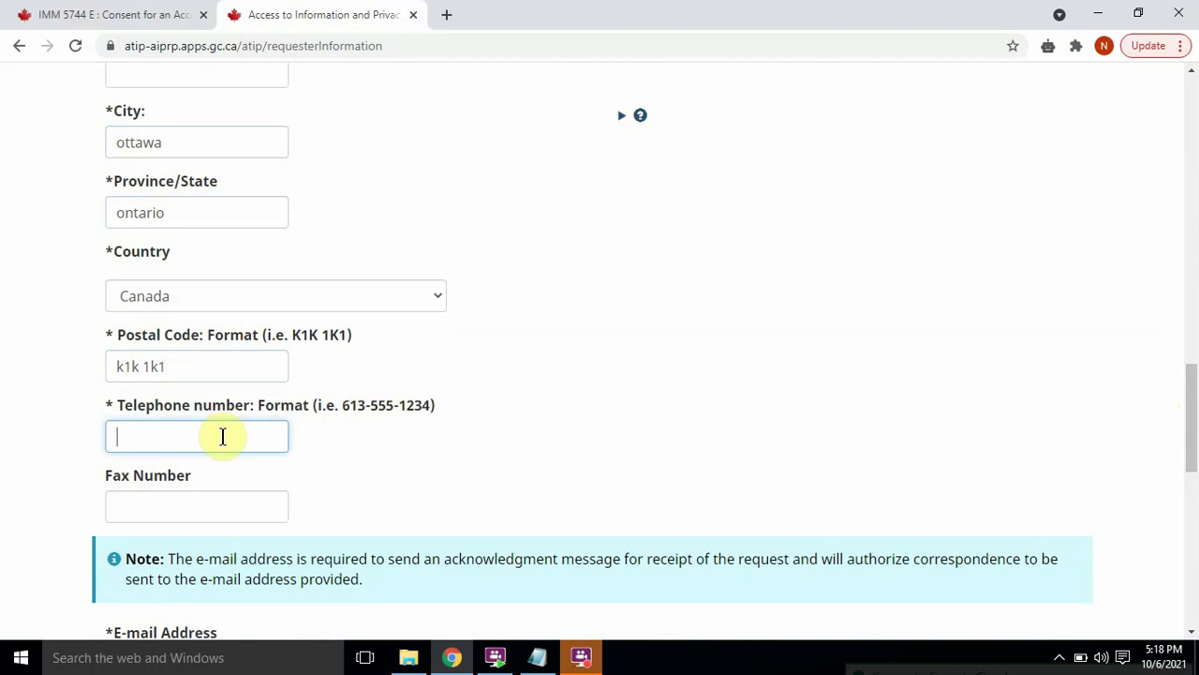
{"action": "left_click", "coordinate": [172, 436]}
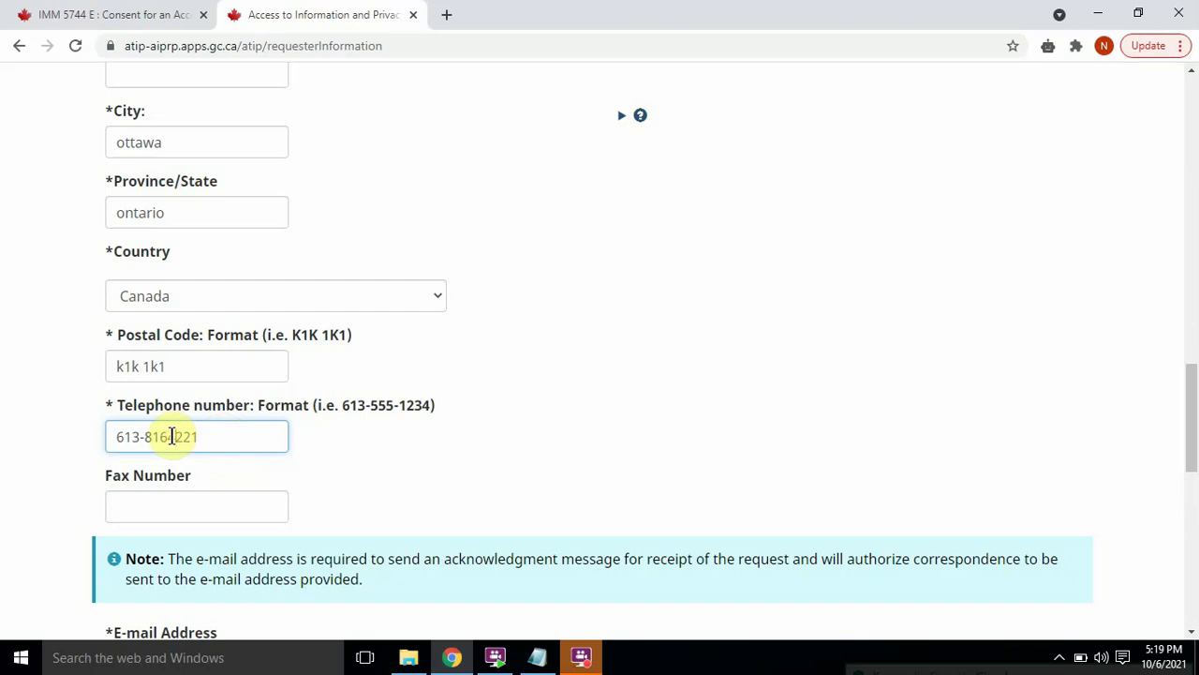
{"action": "type", "text": "-"}
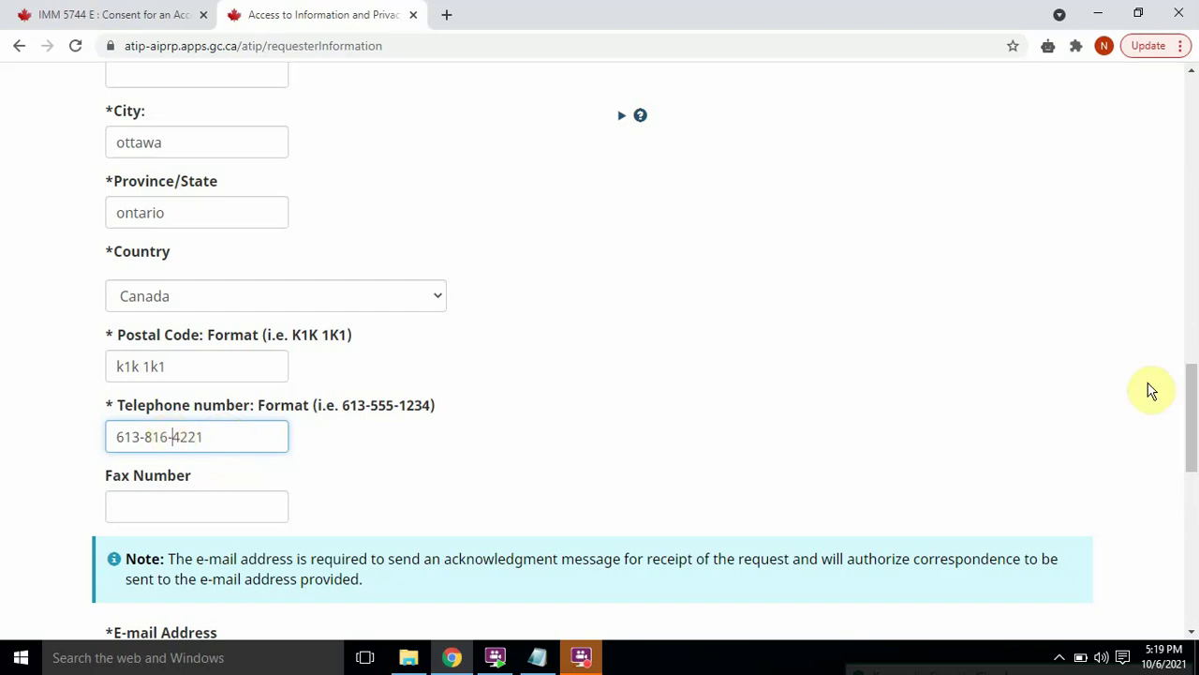
{"action": "scroll", "coordinate": [343, 262], "scroll_direction": "down", "scroll_amount": 5}
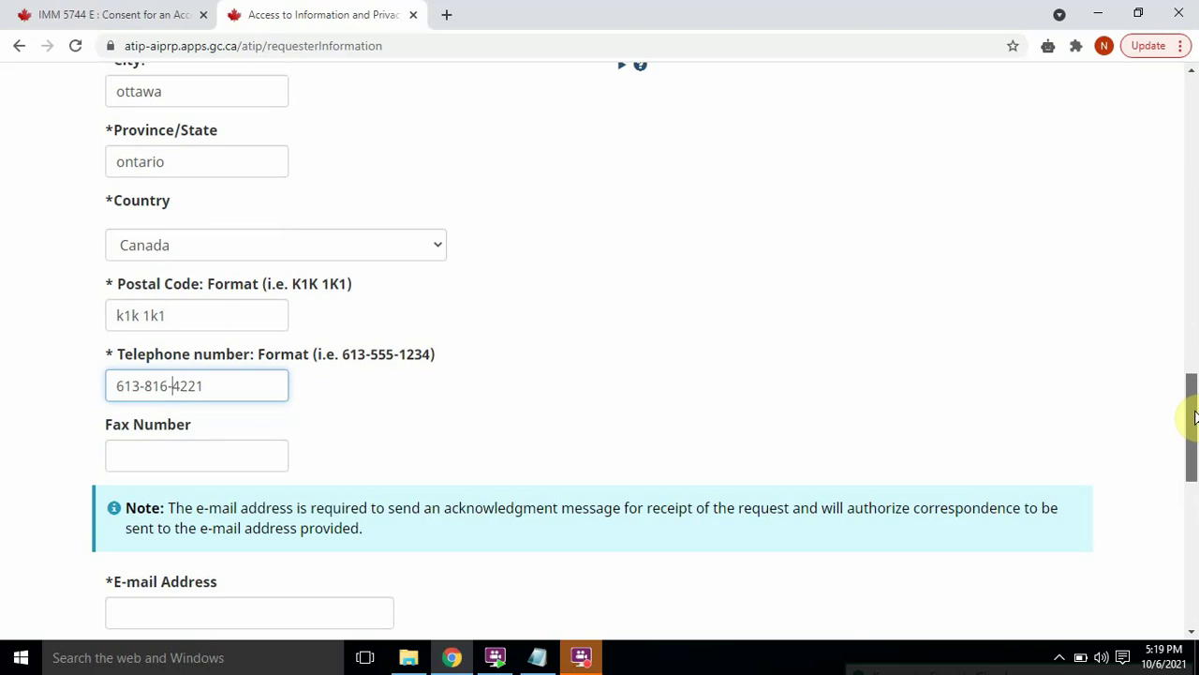
Step: Type the requester's e-mail address into the E-mail Address and Re-enter e-mail address fields
{"action": "left_click", "coordinate": [259, 273]}
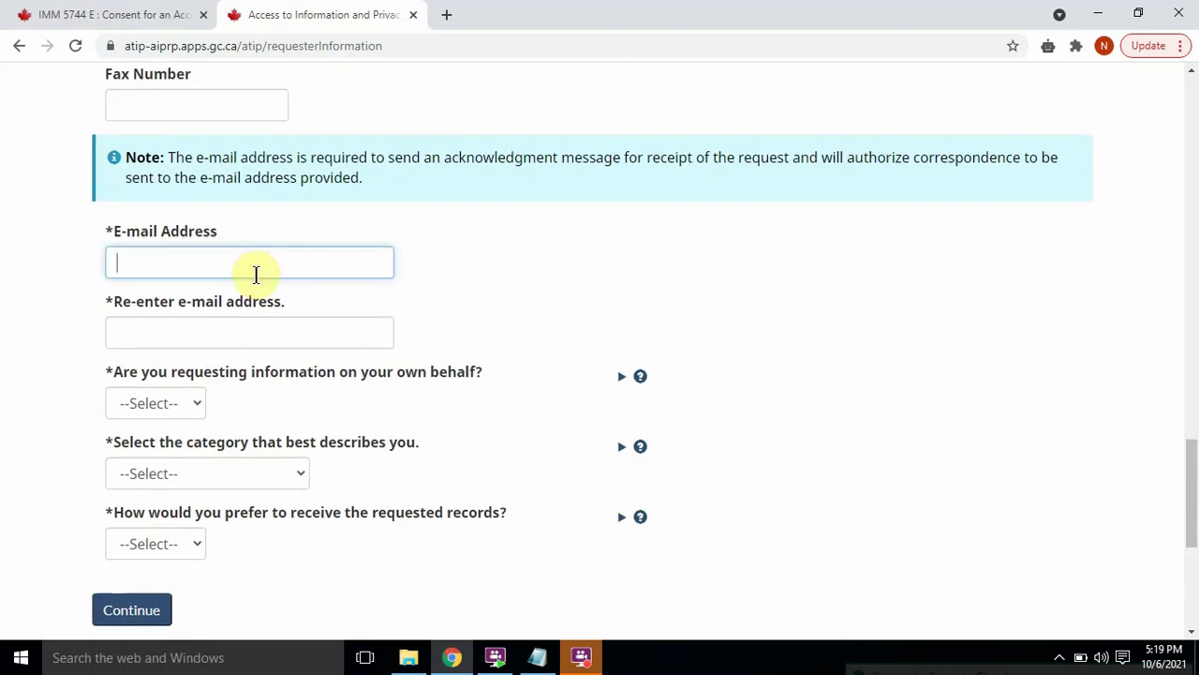
{"action": "type", "text": "myemail@gmail."}
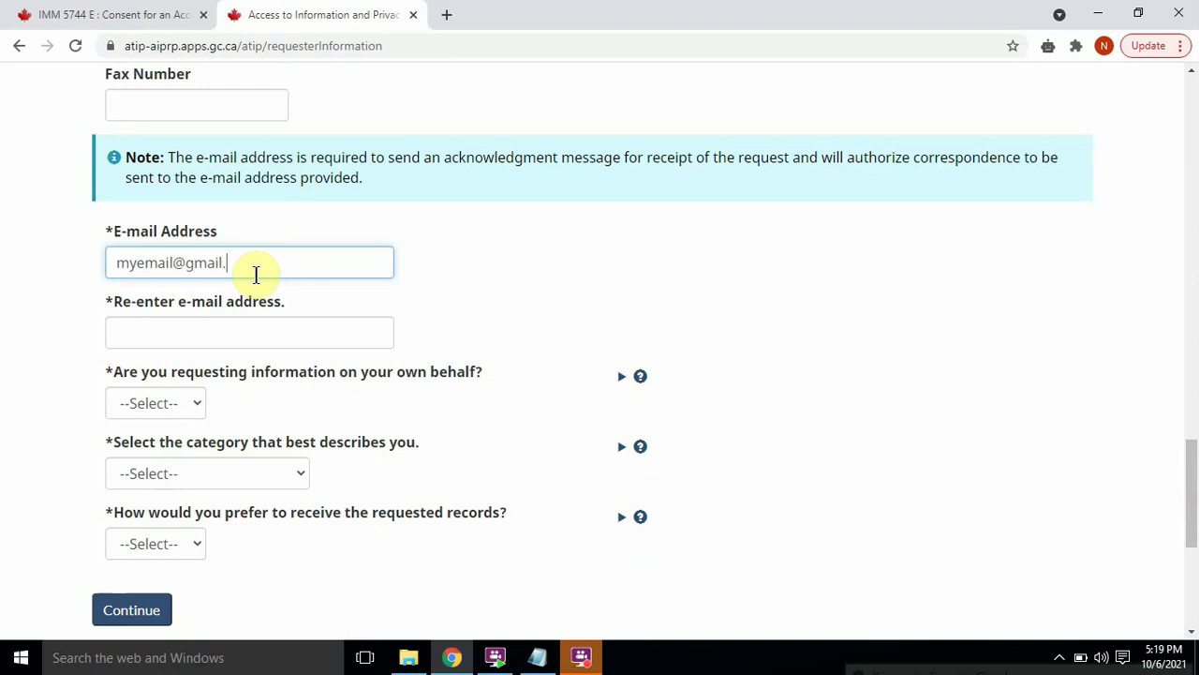
{"action": "type", "text": "com"}
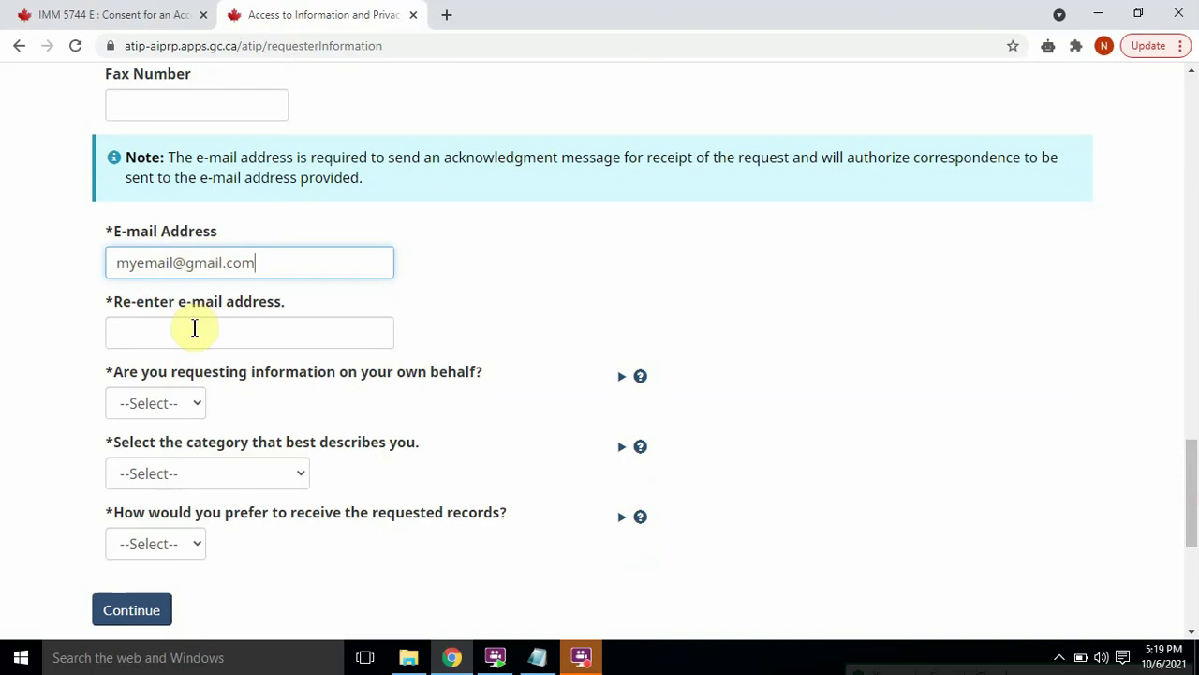
{"action": "left_click", "coordinate": [194, 327]}
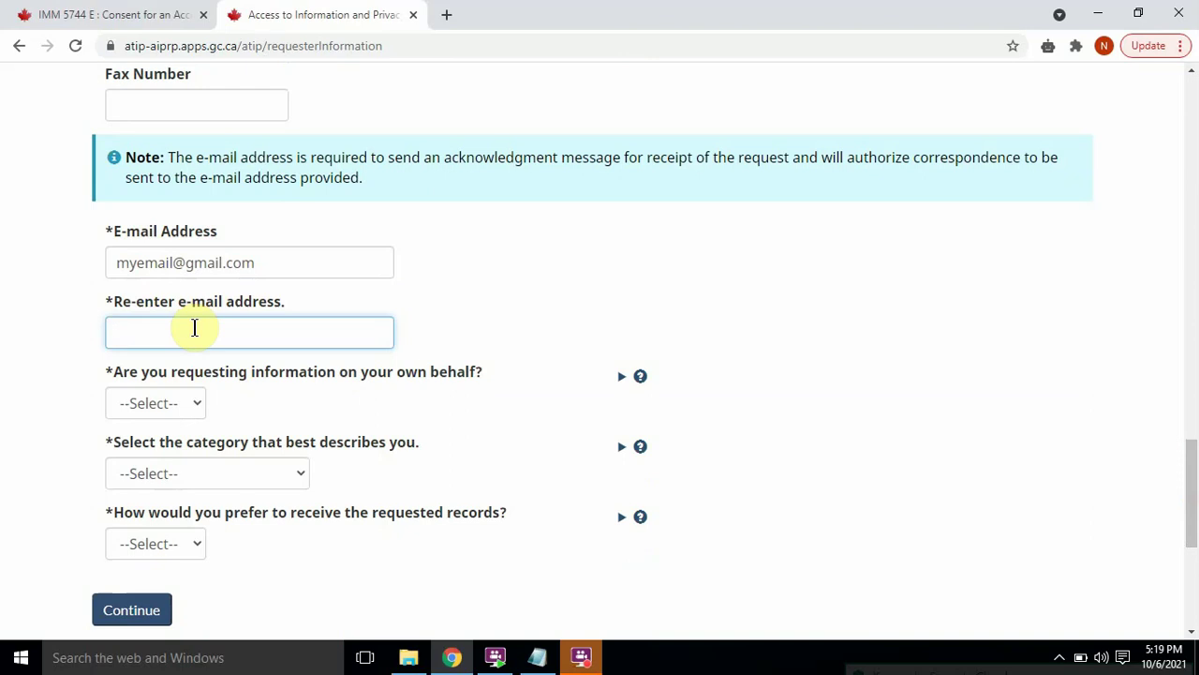
{"action": "type", "text": "myemail@gmail.com"}
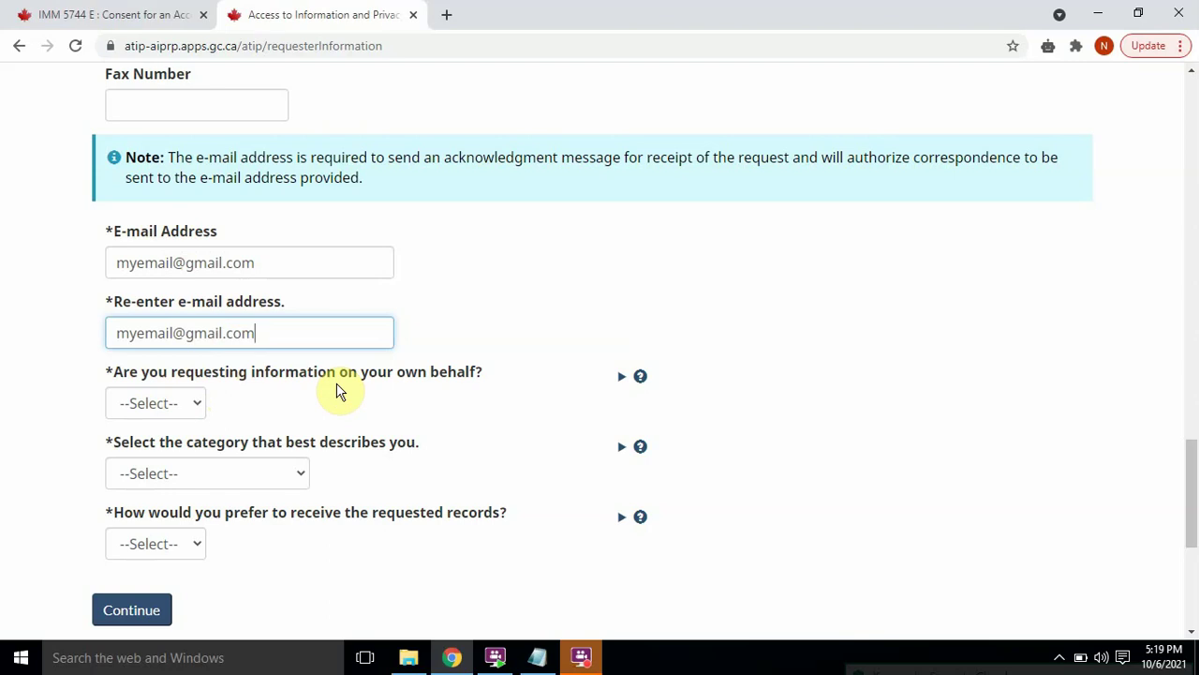
Step: Answer Yes to requesting on your own behalf
{"action": "left_click", "coordinate": [177, 406]}
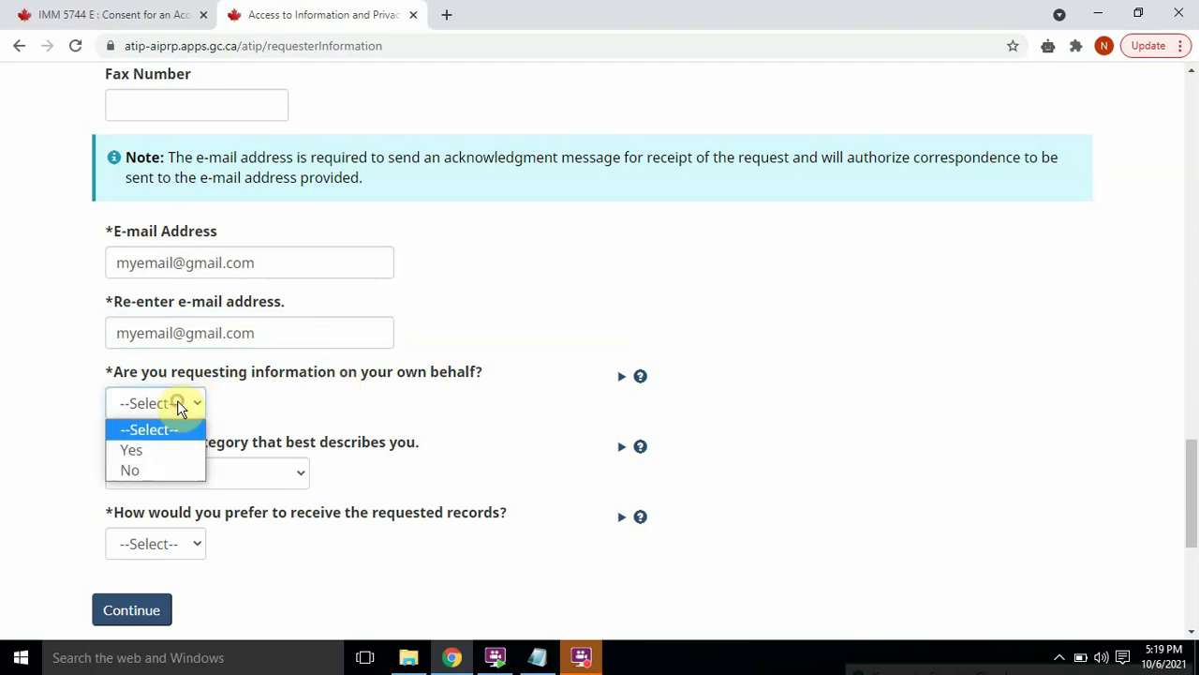
{"action": "left_click", "coordinate": [146, 451]}
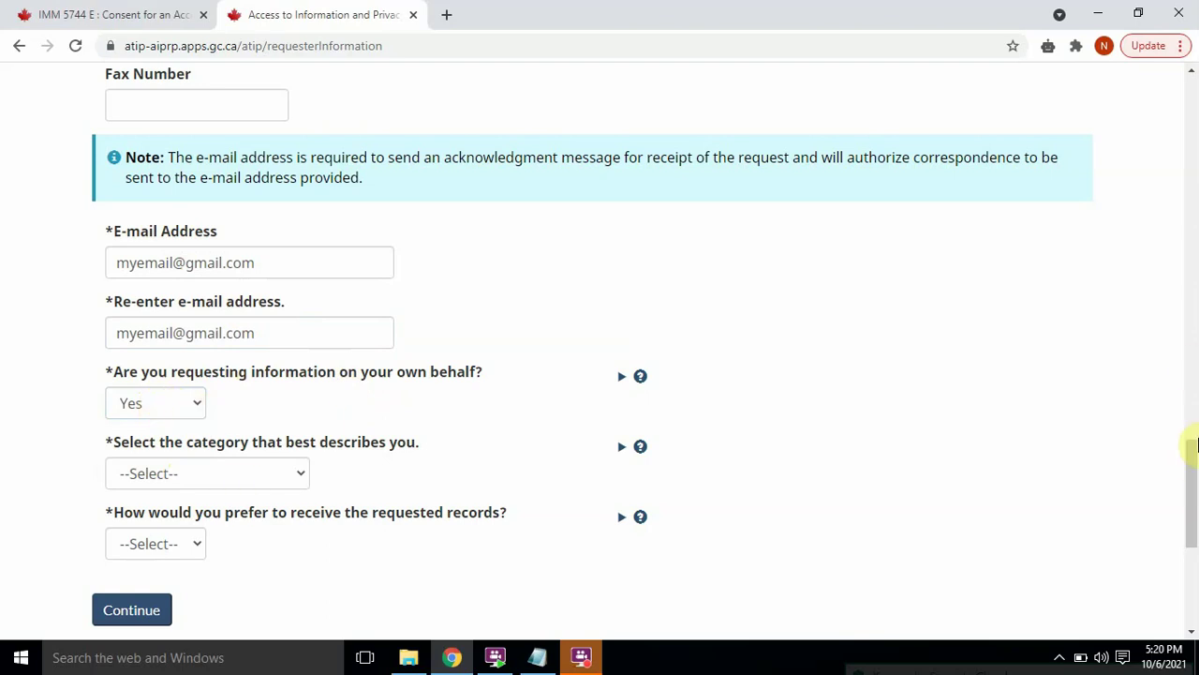
{"action": "left_click_drag", "start_coordinate": [1191, 466], "coordinate": [1191, 487]}
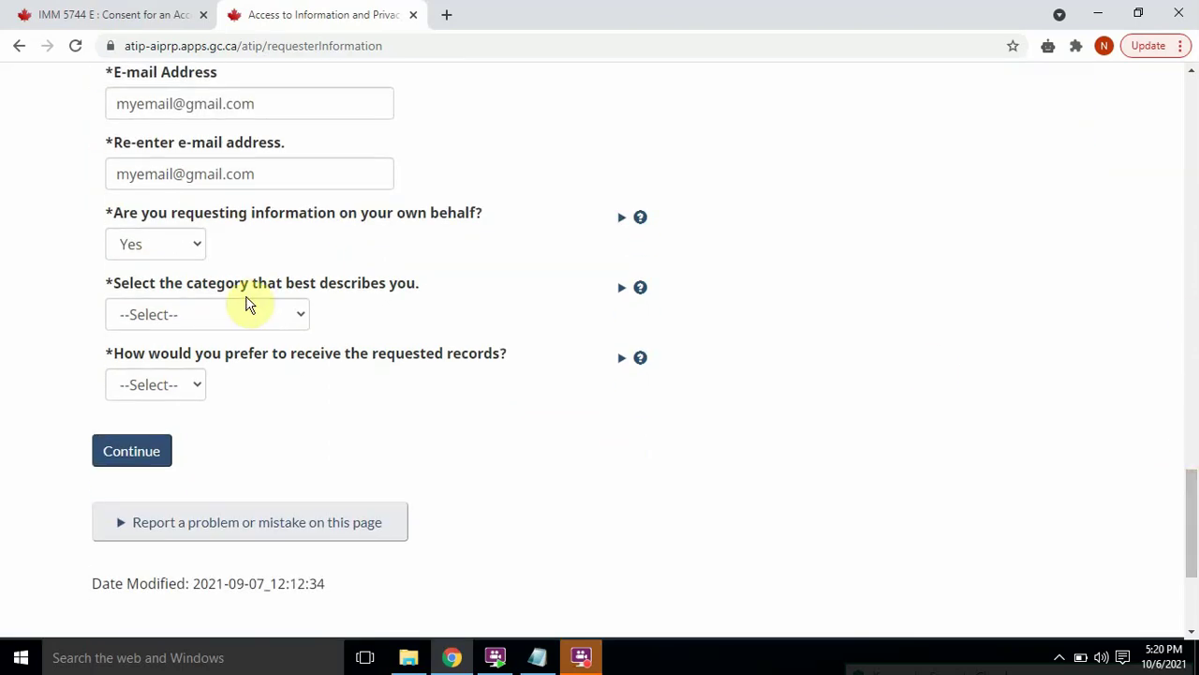
{"action": "left_click", "coordinate": [165, 245]}
{"action": "left_click", "coordinate": [281, 271]}
{"action": "left_click_drag", "start_coordinate": [281, 271], "coordinate": [106, 316]}
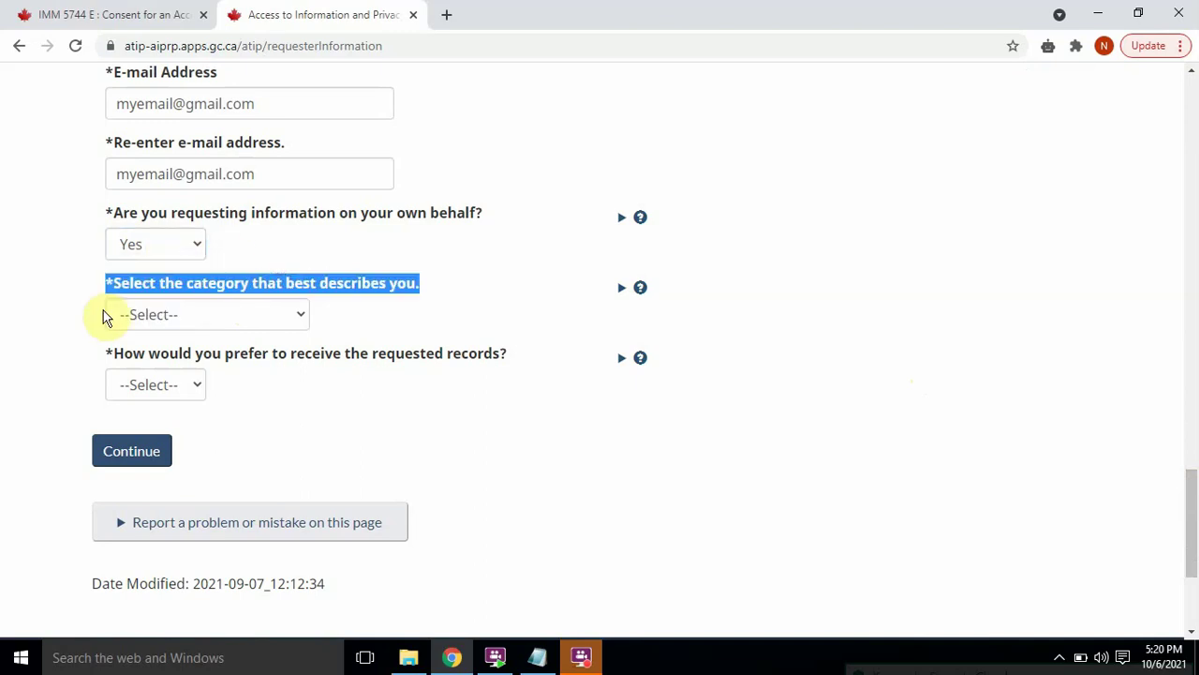
{"action": "left_click", "coordinate": [303, 270]}
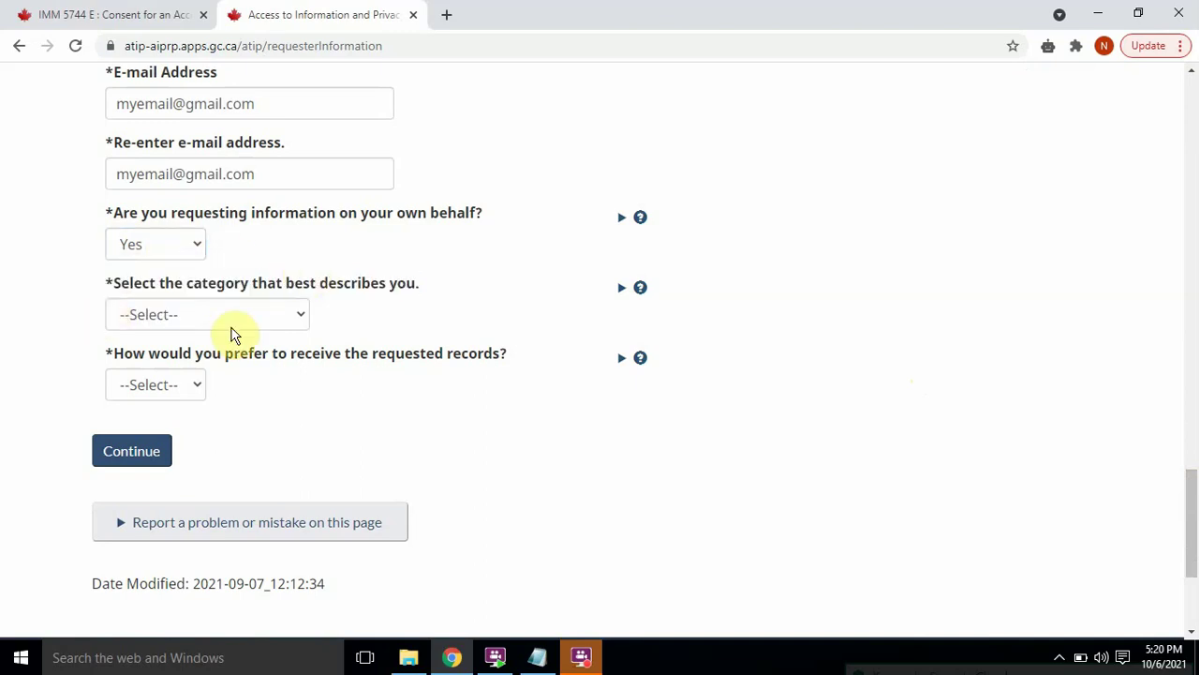
Step: Set the category to Member of the Public and delivery to E-mail, then continue
{"action": "left_click", "coordinate": [291, 313]}
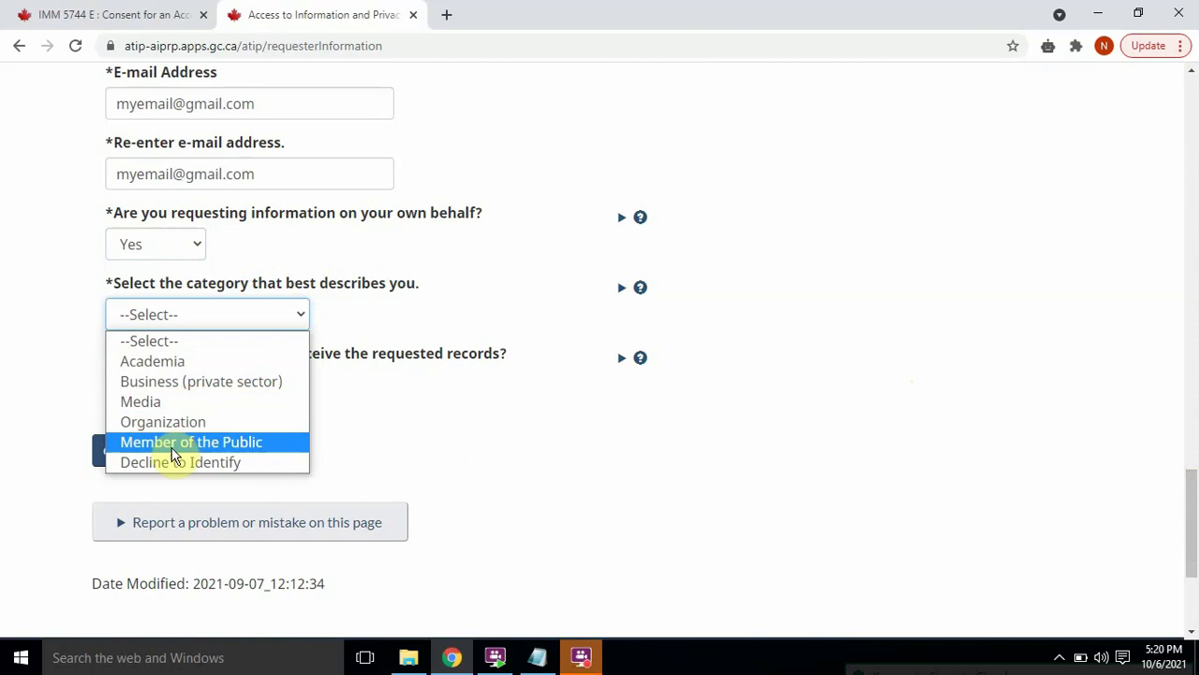
{"action": "left_click", "coordinate": [171, 450]}
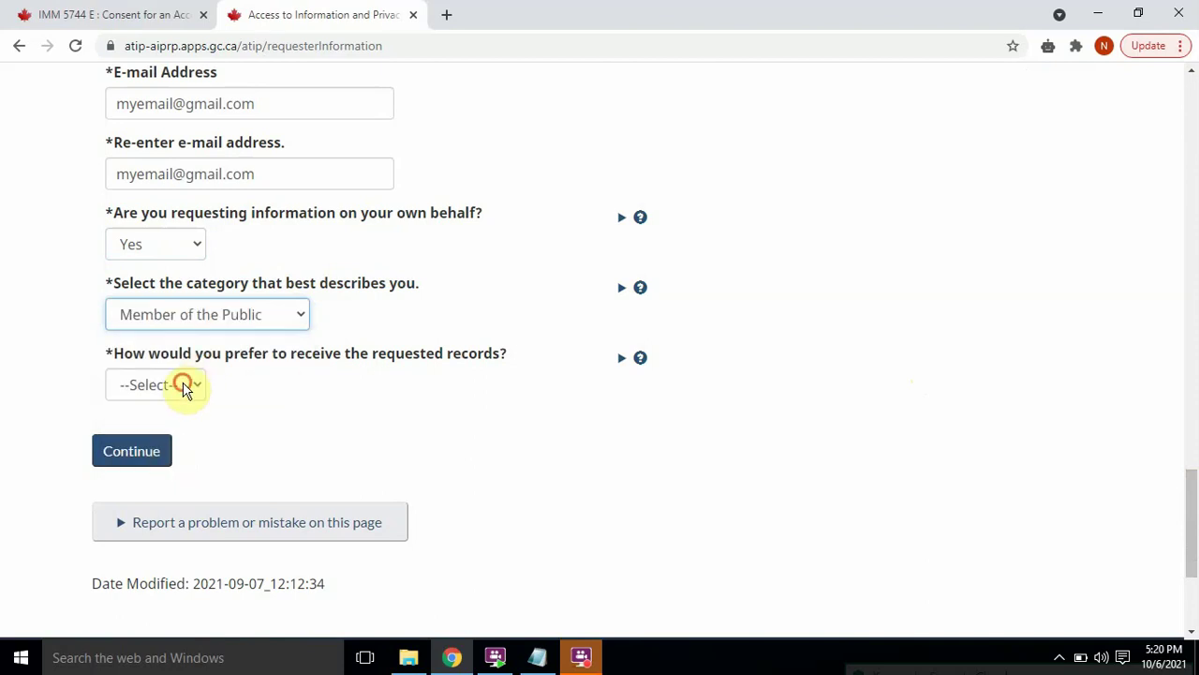
{"action": "left_click", "coordinate": [183, 386]}
{"action": "left_click", "coordinate": [150, 433]}
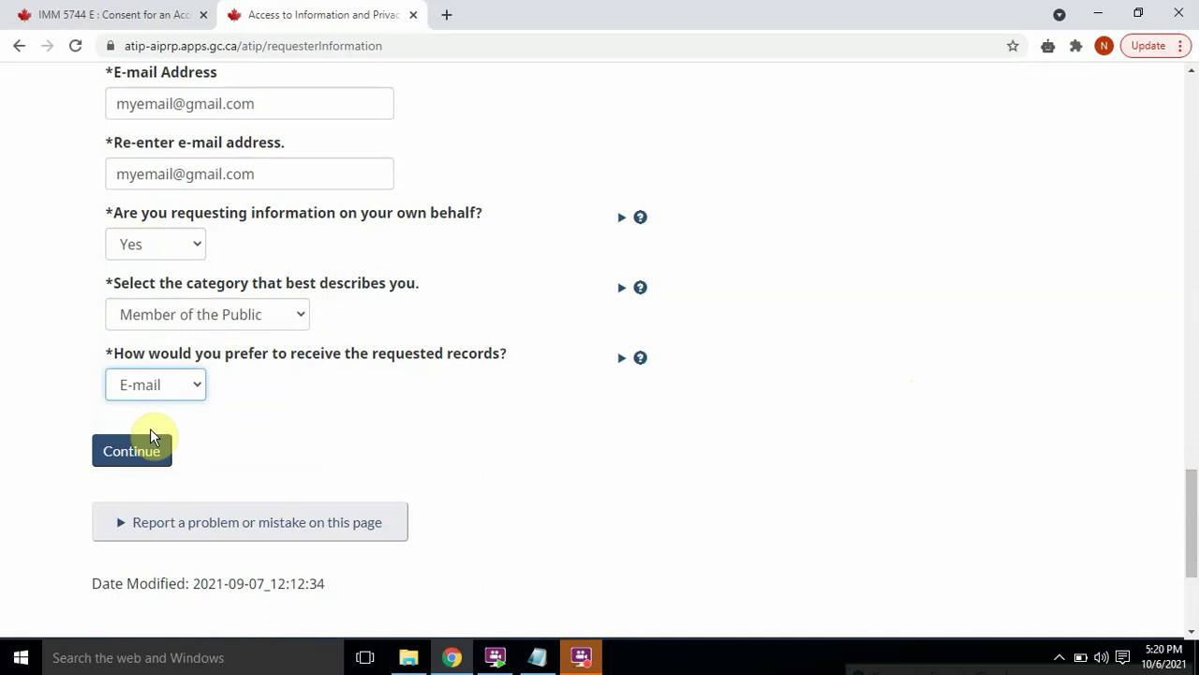
{"action": "left_click", "coordinate": [162, 457]}
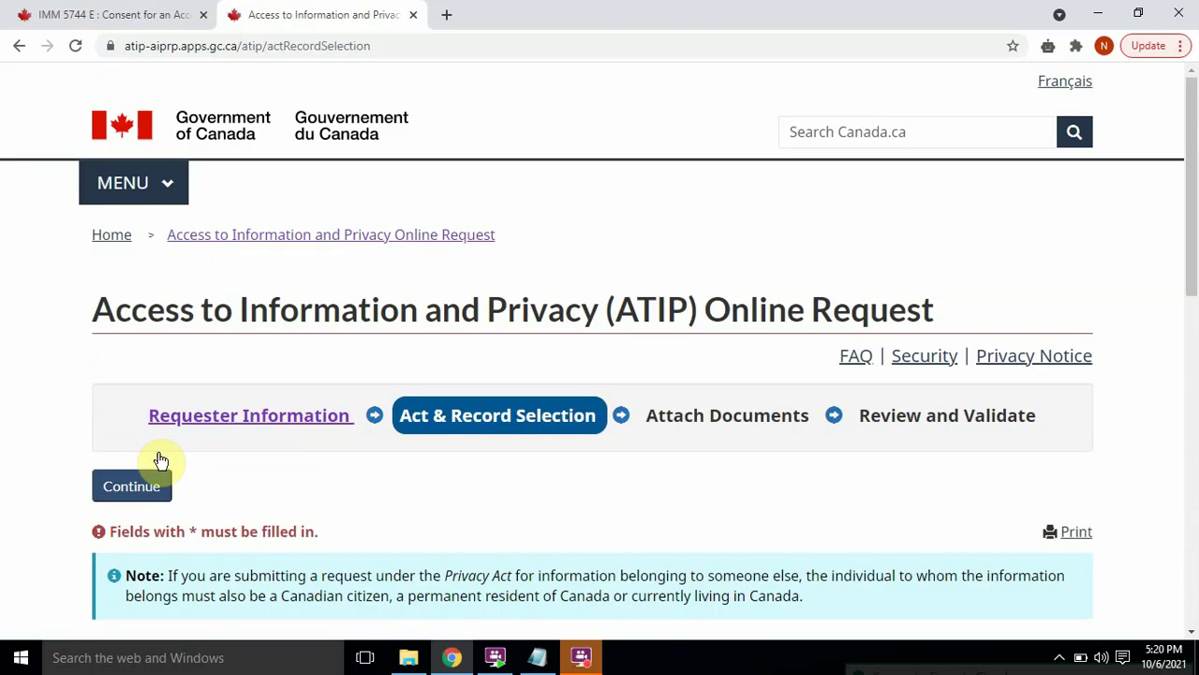
Step: Choose Access to Information Act and the Immigration/Citizenship Records record type
{"action": "left_click_drag", "start_coordinate": [1191, 125], "coordinate": [1192, 320]}
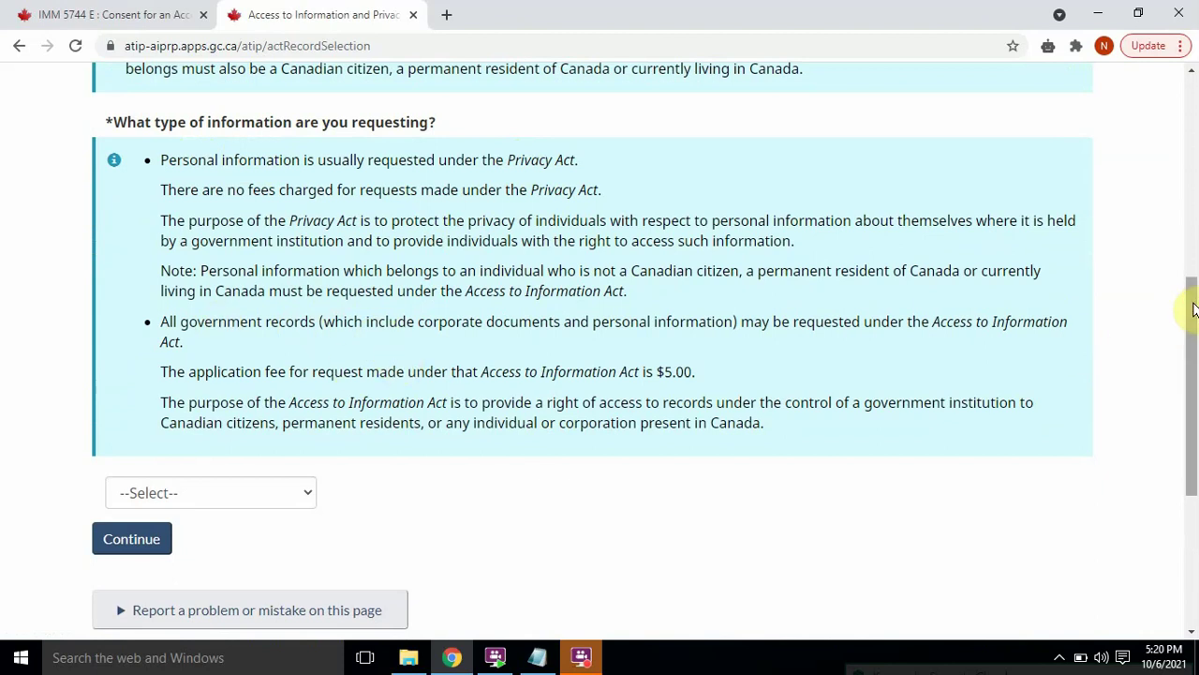
{"action": "left_click_drag", "start_coordinate": [1194, 309], "coordinate": [1191, 369]}
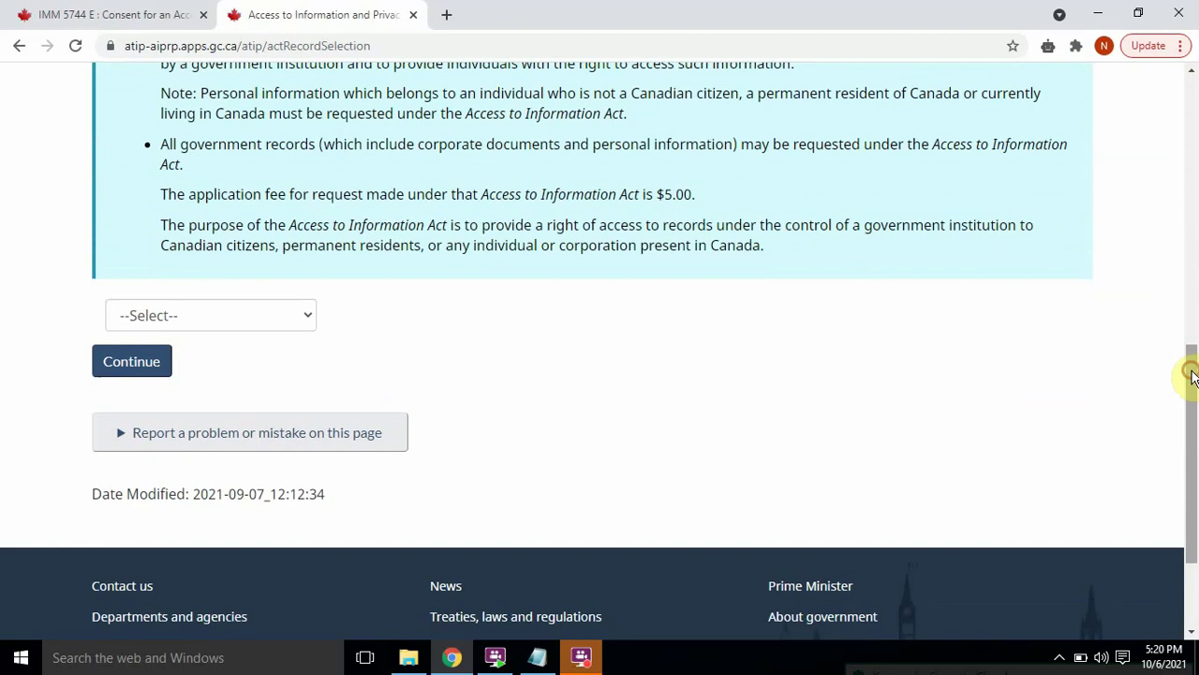
{"action": "left_click", "coordinate": [194, 317]}
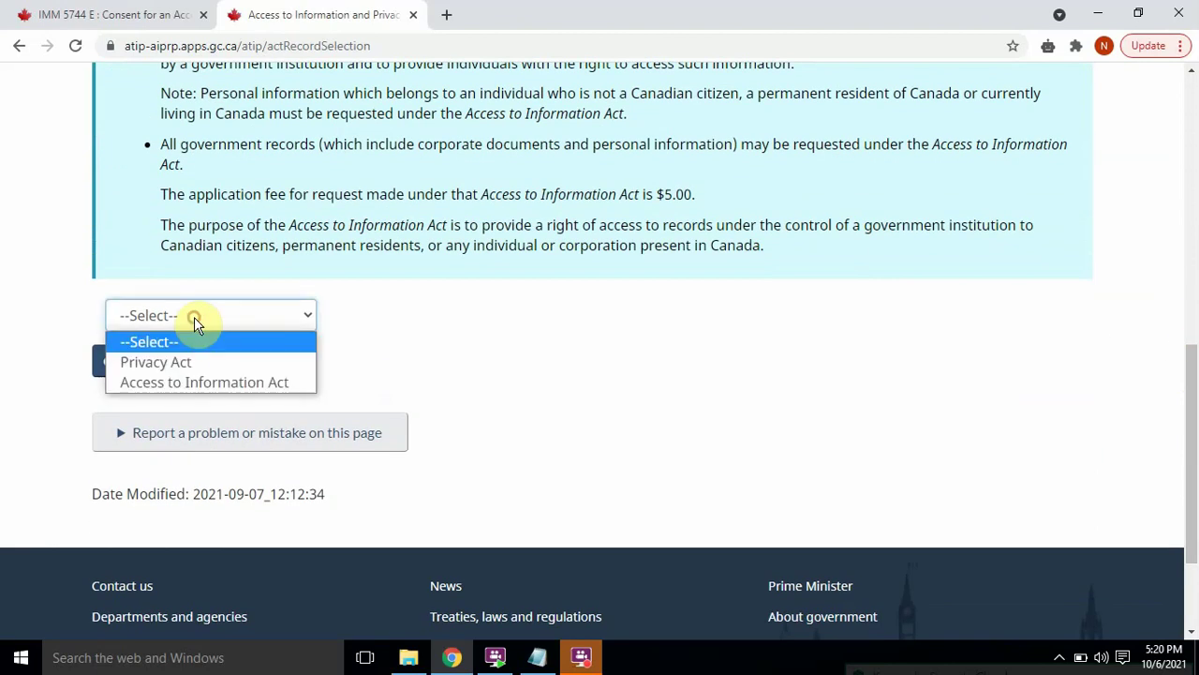
{"action": "left_click", "coordinate": [188, 384]}
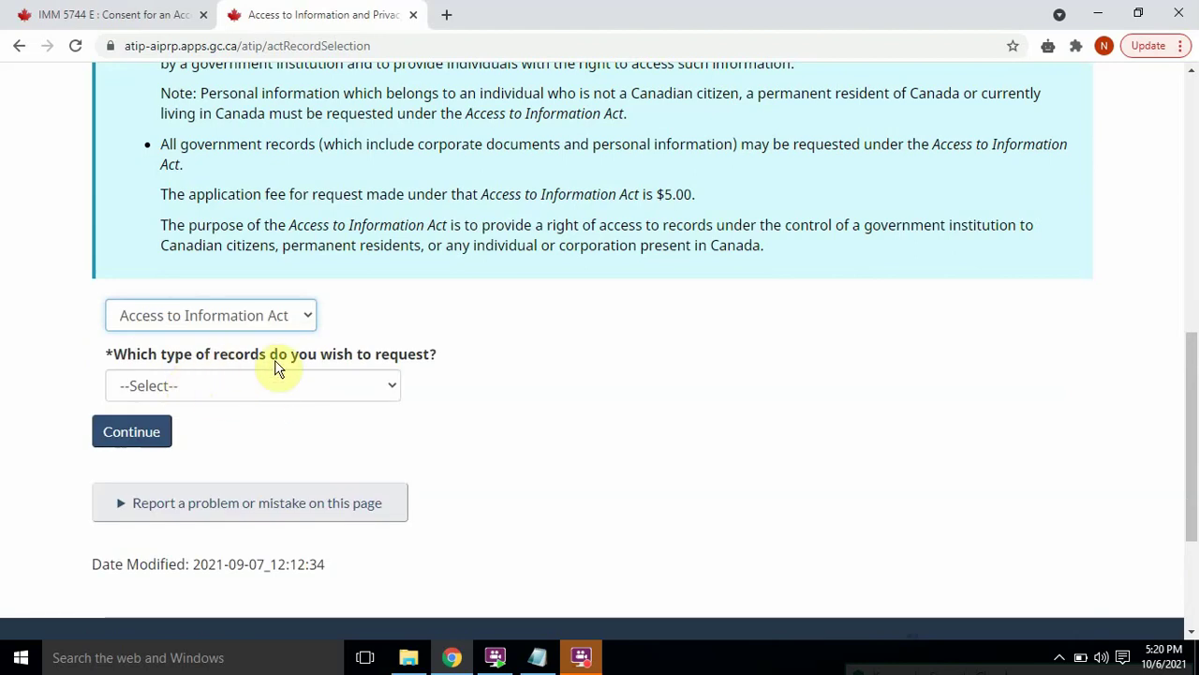
{"action": "left_click", "coordinate": [364, 392]}
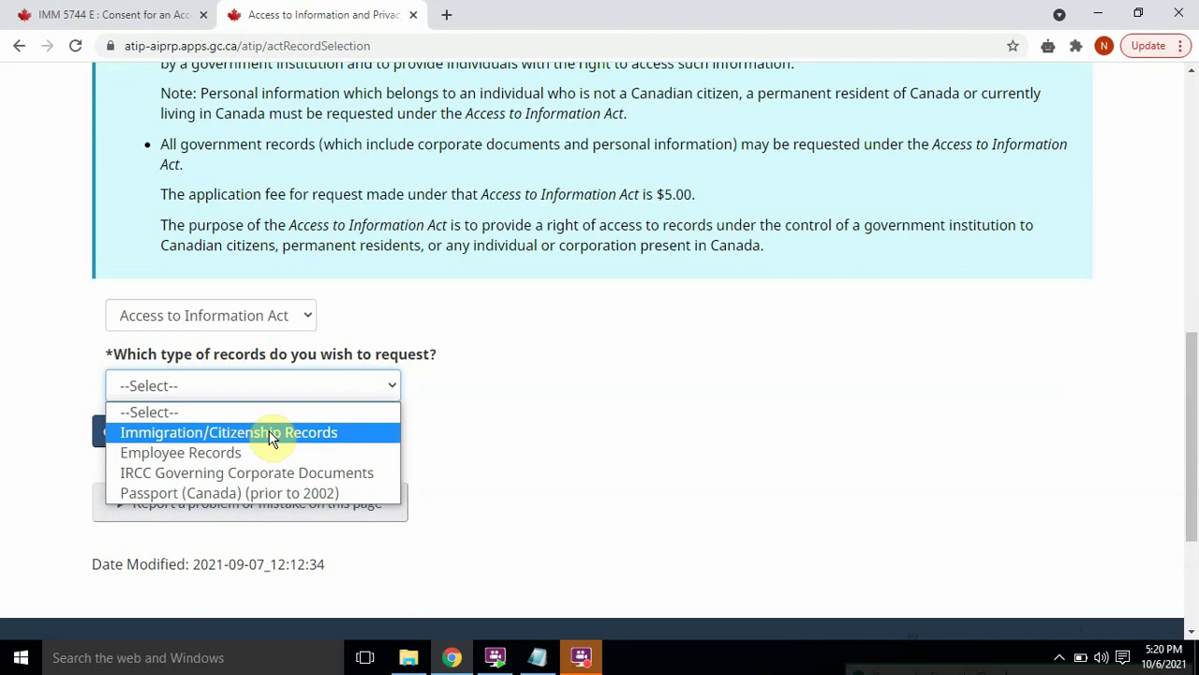
{"action": "left_click", "coordinate": [245, 436]}
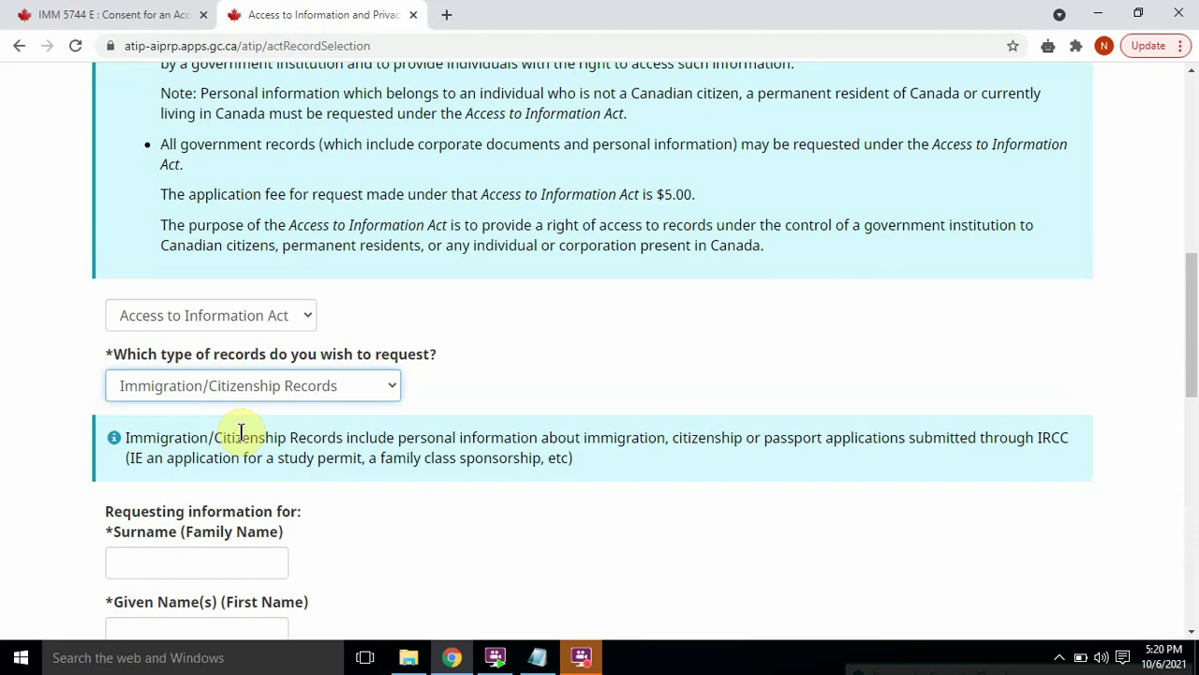
{"action": "left_click_drag", "start_coordinate": [1191, 313], "coordinate": [1192, 383]}
{"action": "left_click_drag", "start_coordinate": [1190, 313], "coordinate": [1193, 342]}
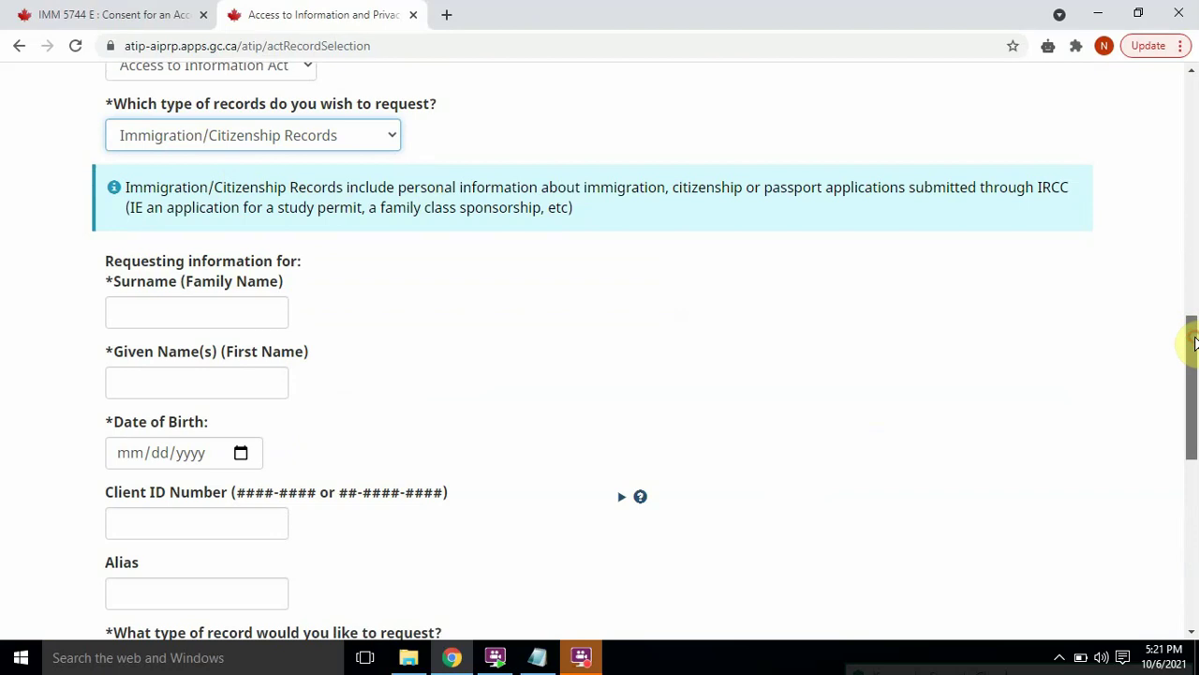
Step: Enter the person's surname, given name and date of birth 01/01/1981
{"action": "left_click_drag", "start_coordinate": [1195, 342], "coordinate": [1191, 383]}
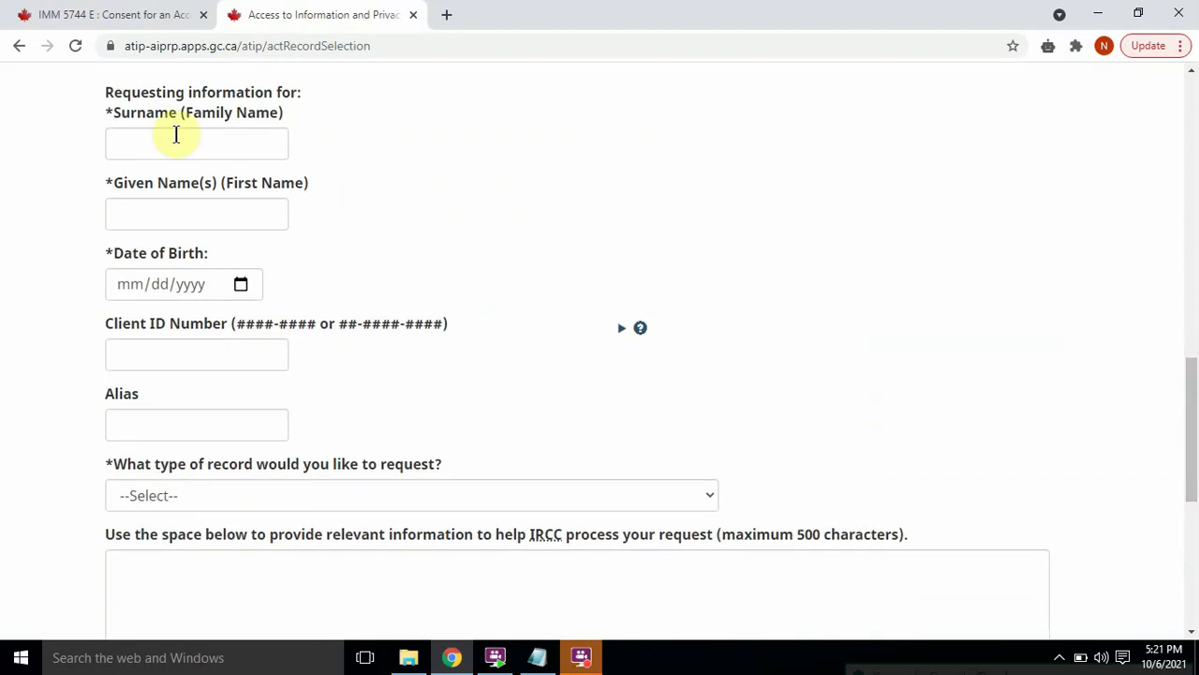
{"action": "left_click", "coordinate": [208, 145]}
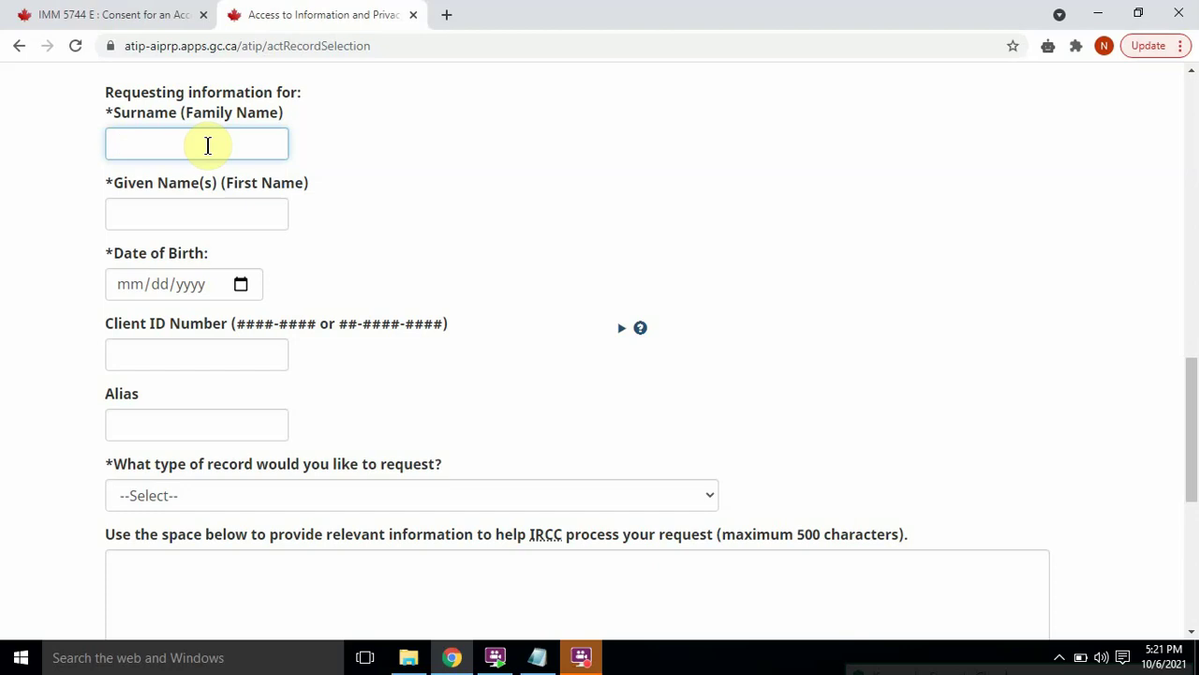
{"action": "type", "text": "ABC"}
{"action": "left_click", "coordinate": [174, 203]}
{"action": "type", "text": "XYZ"}
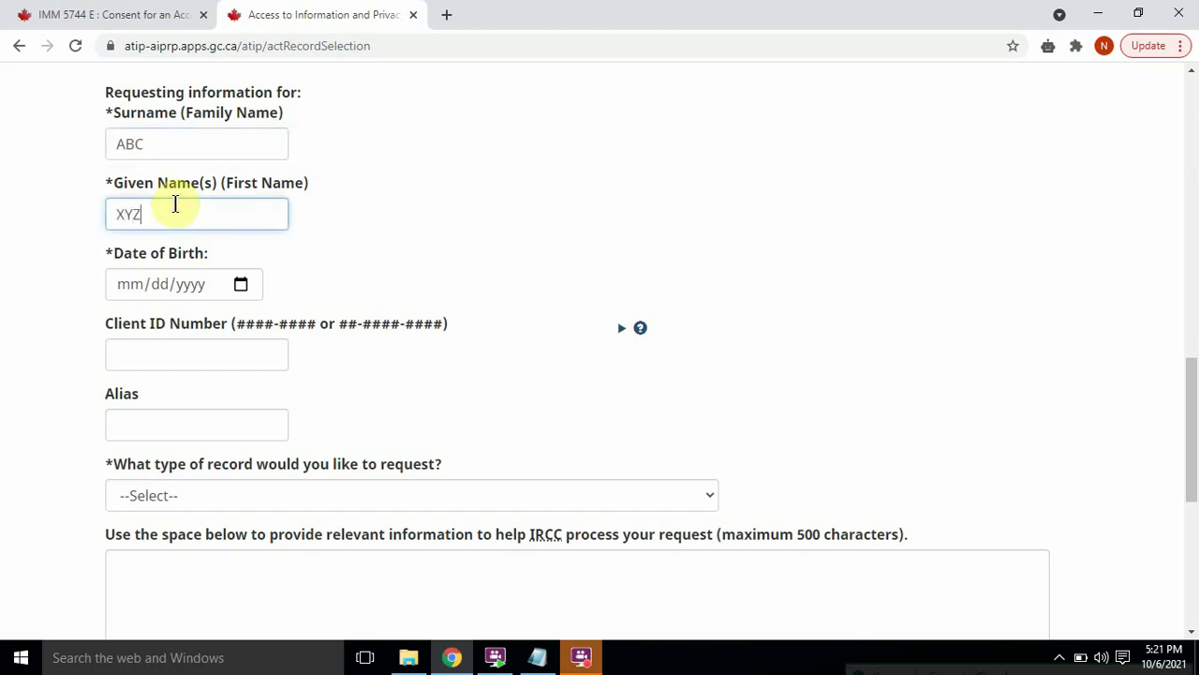
{"action": "left_click", "coordinate": [134, 289]}
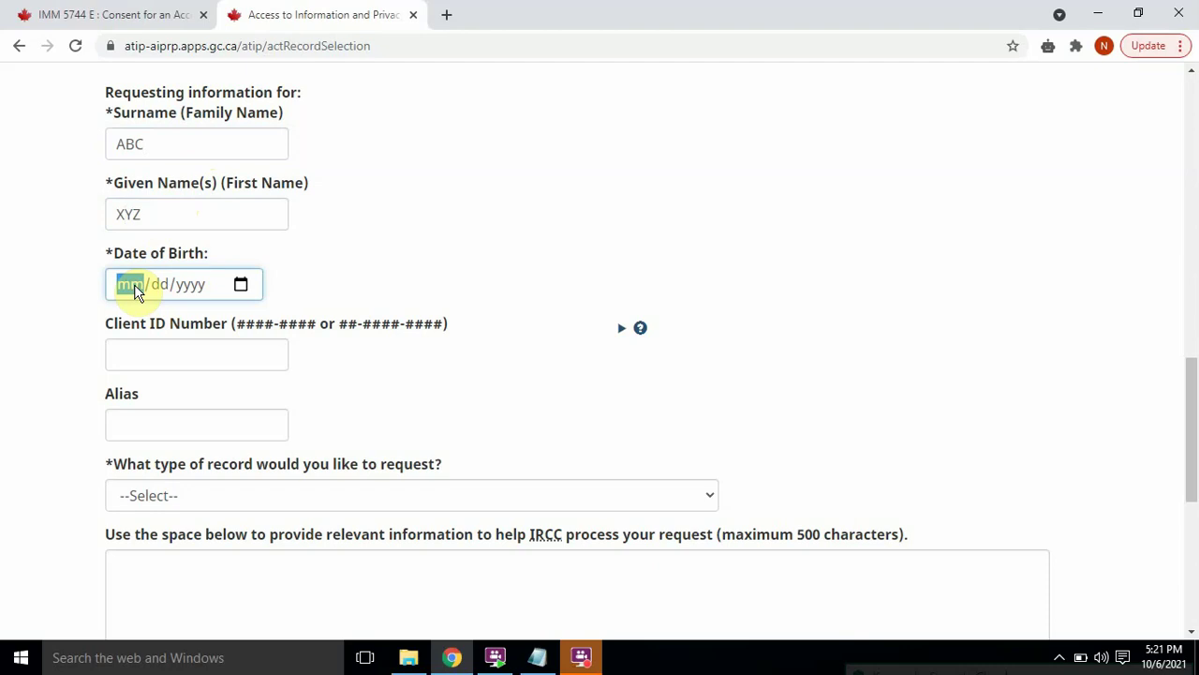
{"action": "type", "text": "01/01/1981"}
Step: Highlight the two accepted Client ID Number format patterns
{"action": "left_click", "coordinate": [205, 350]}
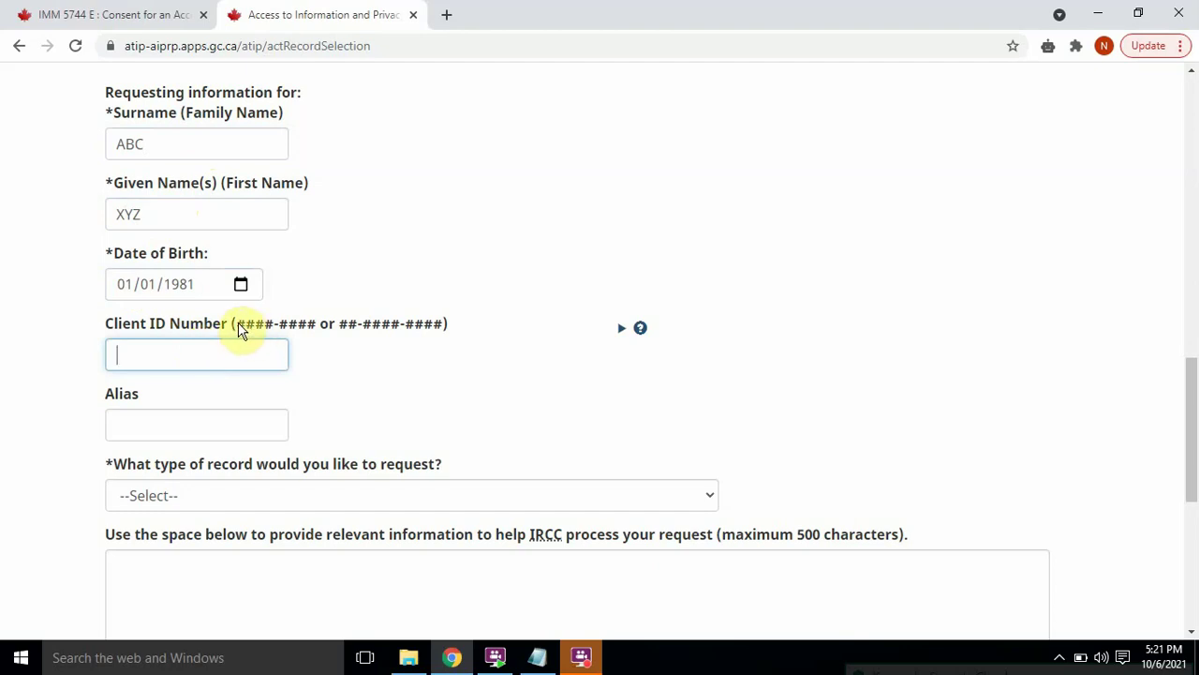
{"action": "left_click", "coordinate": [241, 328]}
{"action": "left_click_drag", "start_coordinate": [241, 330], "coordinate": [316, 337]}
{"action": "left_click", "coordinate": [345, 336]}
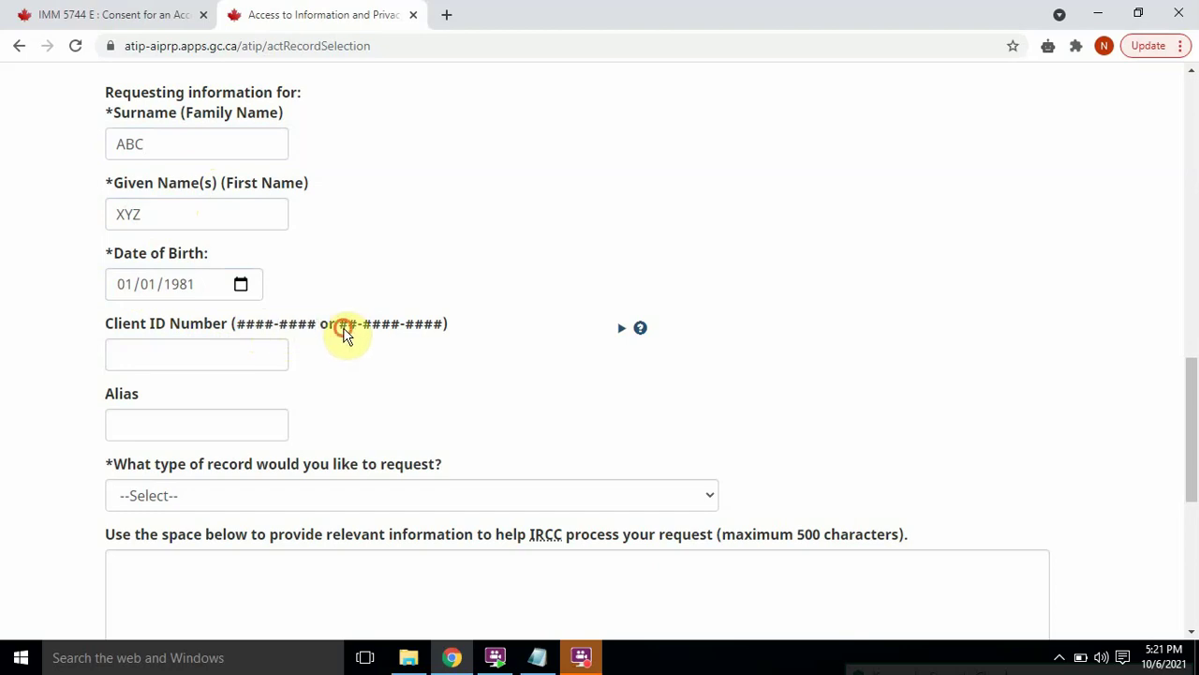
{"action": "left_click", "coordinate": [368, 328]}
{"action": "left_click_drag", "start_coordinate": [389, 328], "coordinate": [415, 329]}
{"action": "left_click", "coordinate": [415, 329]}
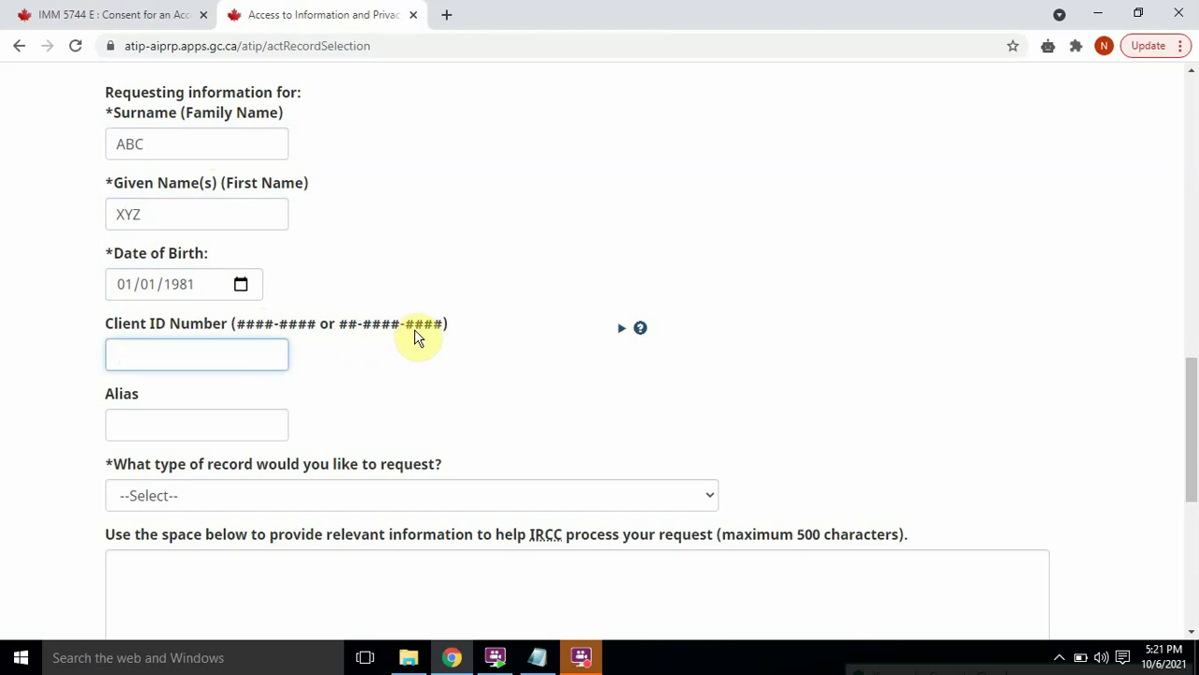
Step: Show the Client ID help and highlight its Unique Client Identifier and Client Identification wording
{"action": "left_click", "coordinate": [622, 333]}
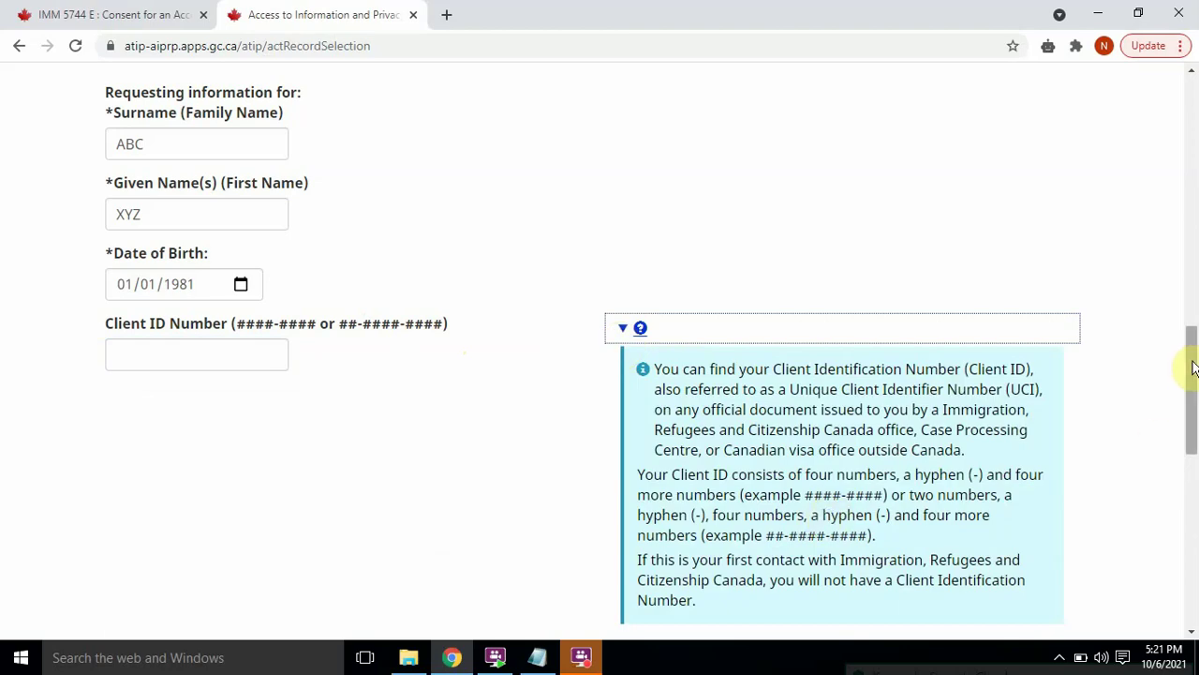
{"action": "mouse_move", "coordinate": [1191, 372]}
{"action": "left_mouse_down"}
{"action": "mouse_move", "coordinate": [1193, 402]}
{"action": "mouse_move", "coordinate": [1195, 375]}
{"action": "left_mouse_up"}
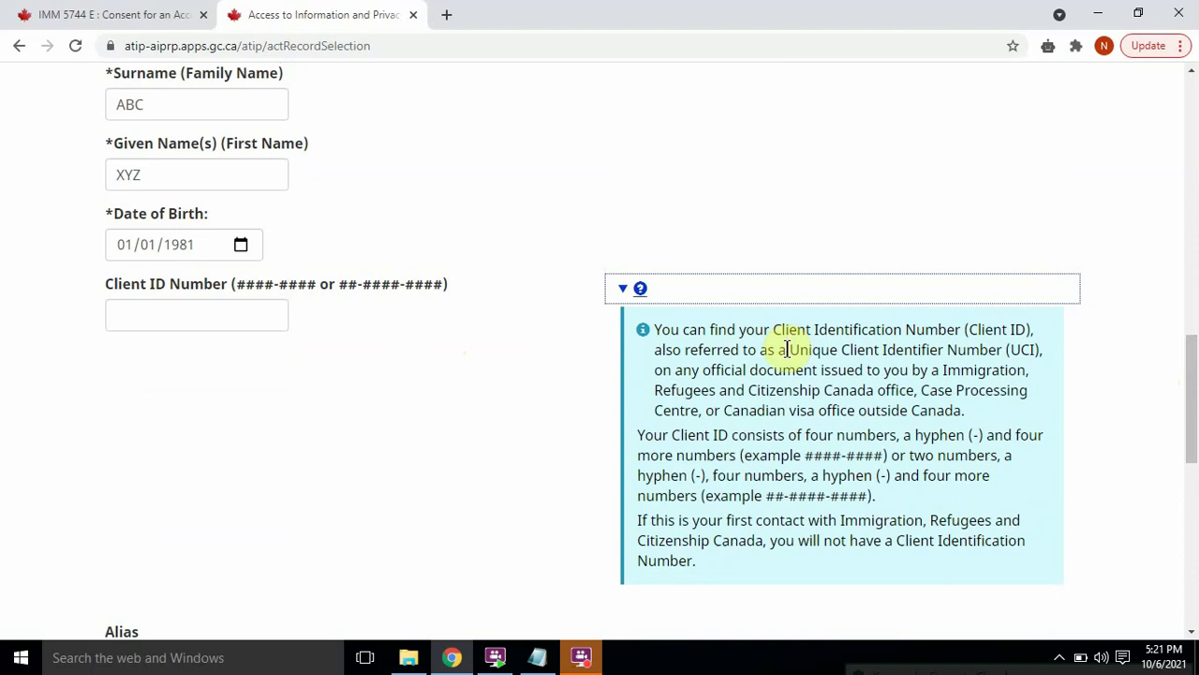
{"action": "left_click_drag", "start_coordinate": [789, 350], "coordinate": [919, 350]}
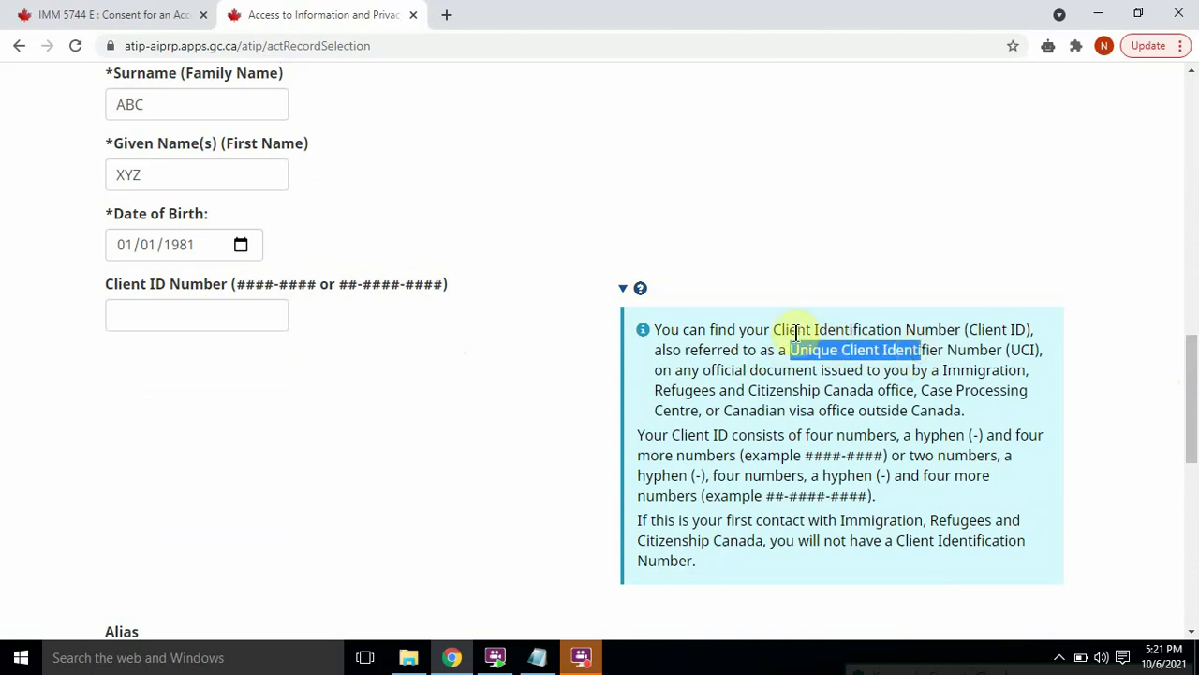
{"action": "left_click_drag", "start_coordinate": [798, 330], "coordinate": [905, 335]}
{"action": "left_click", "coordinate": [912, 406]}
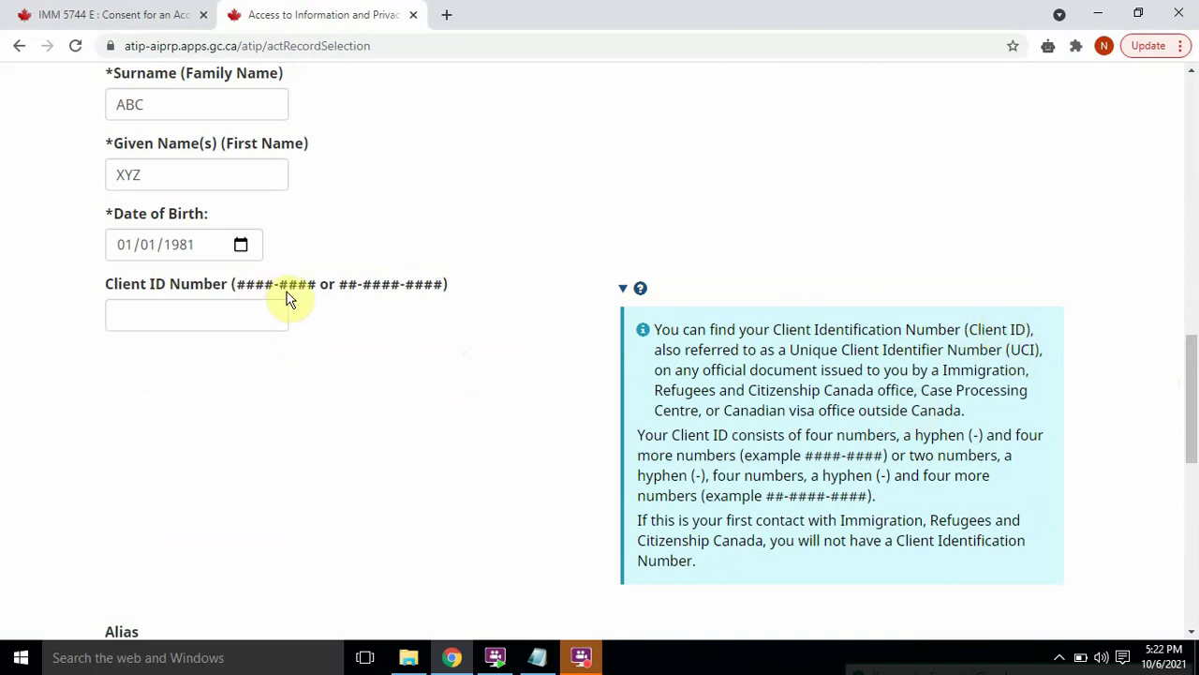
Step: Enter the person's Client ID number and hide the help text
{"action": "left_click", "coordinate": [251, 303]}
{"action": "type", "text": "11-22"}
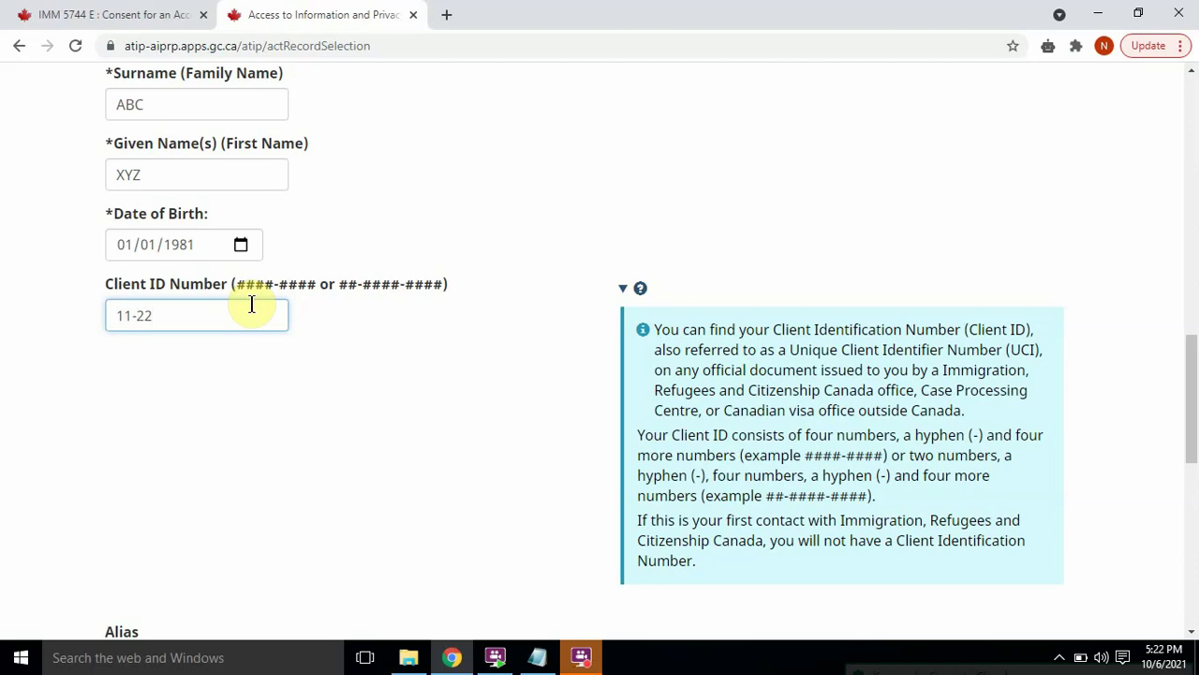
{"action": "type", "text": "22-3333"}
{"action": "left_click", "coordinate": [626, 288]}
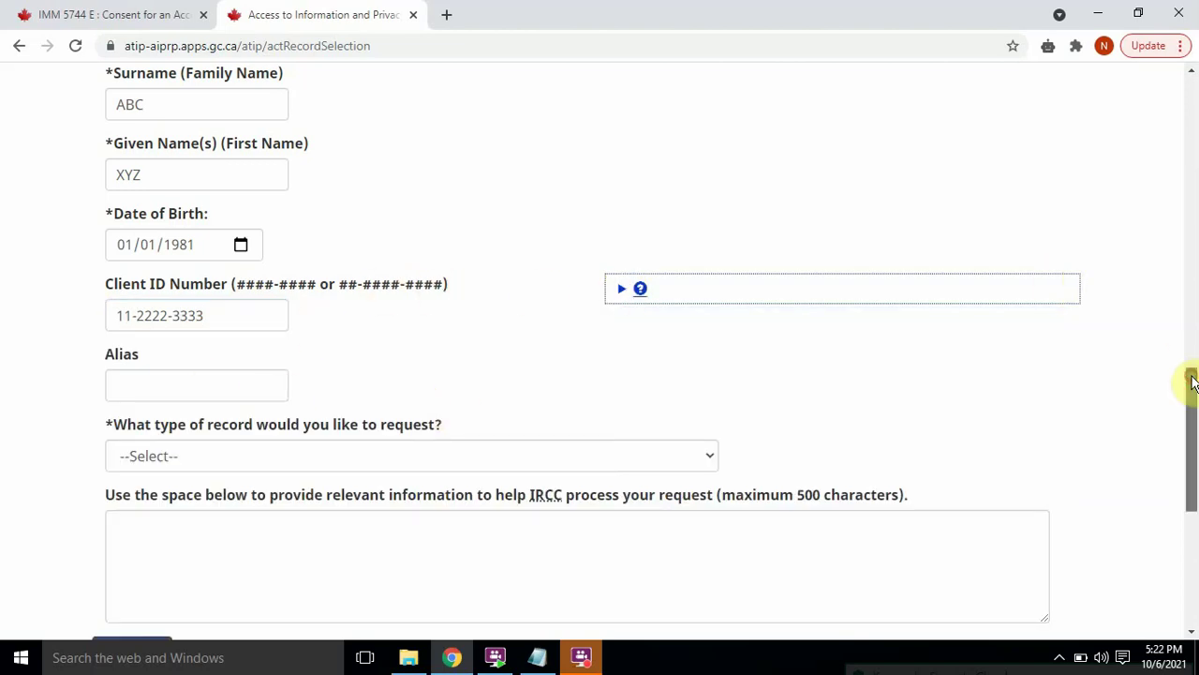
{"action": "left_click_drag", "start_coordinate": [1192, 378], "coordinate": [1192, 429]}
{"action": "left_click", "coordinate": [237, 236]}
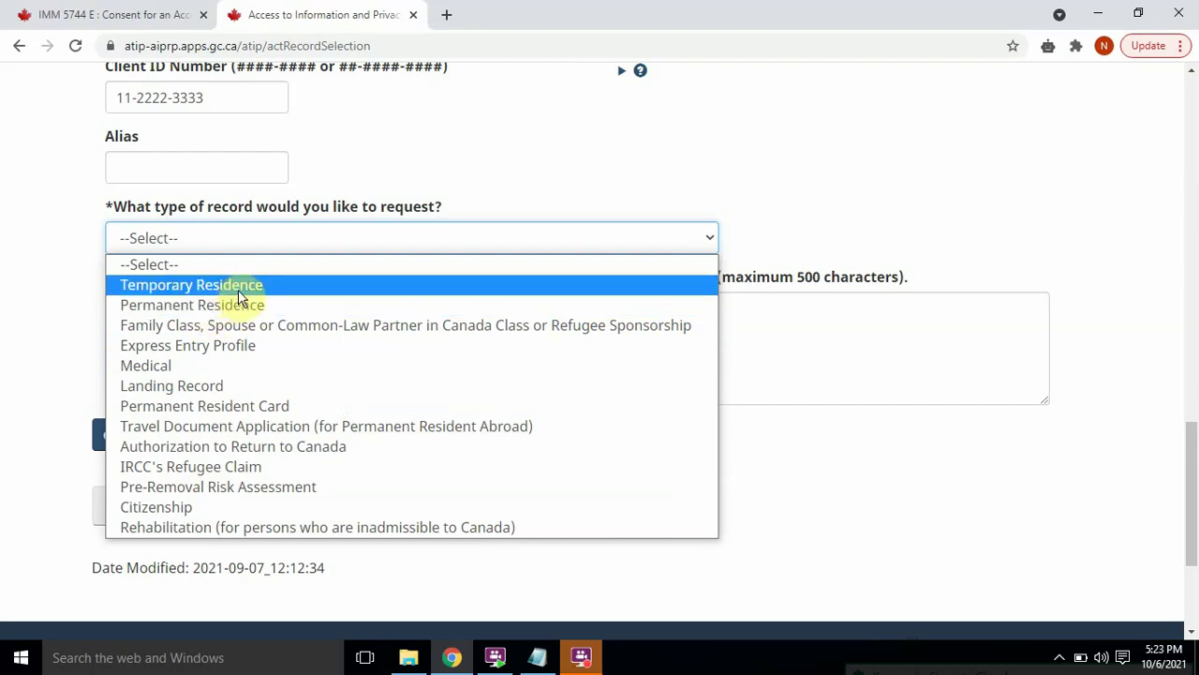
Step: Set the record type to Temporary Residence and open the specific-information options
{"action": "left_click", "coordinate": [238, 289]}
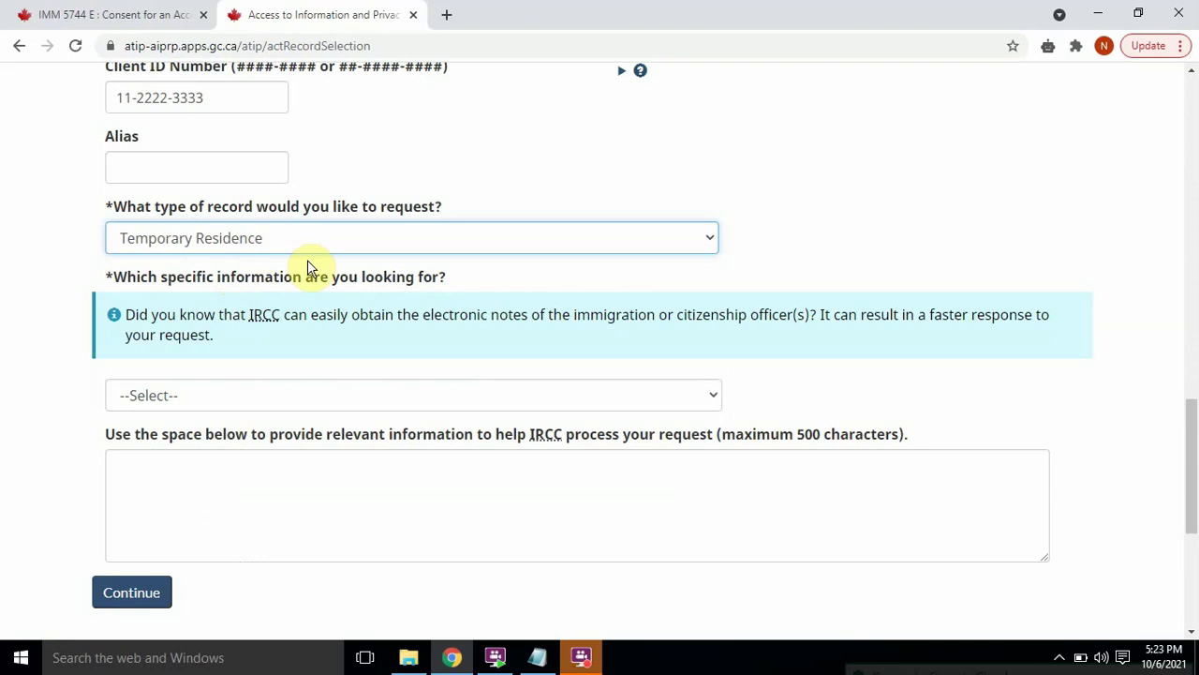
{"action": "left_click", "coordinate": [257, 393]}
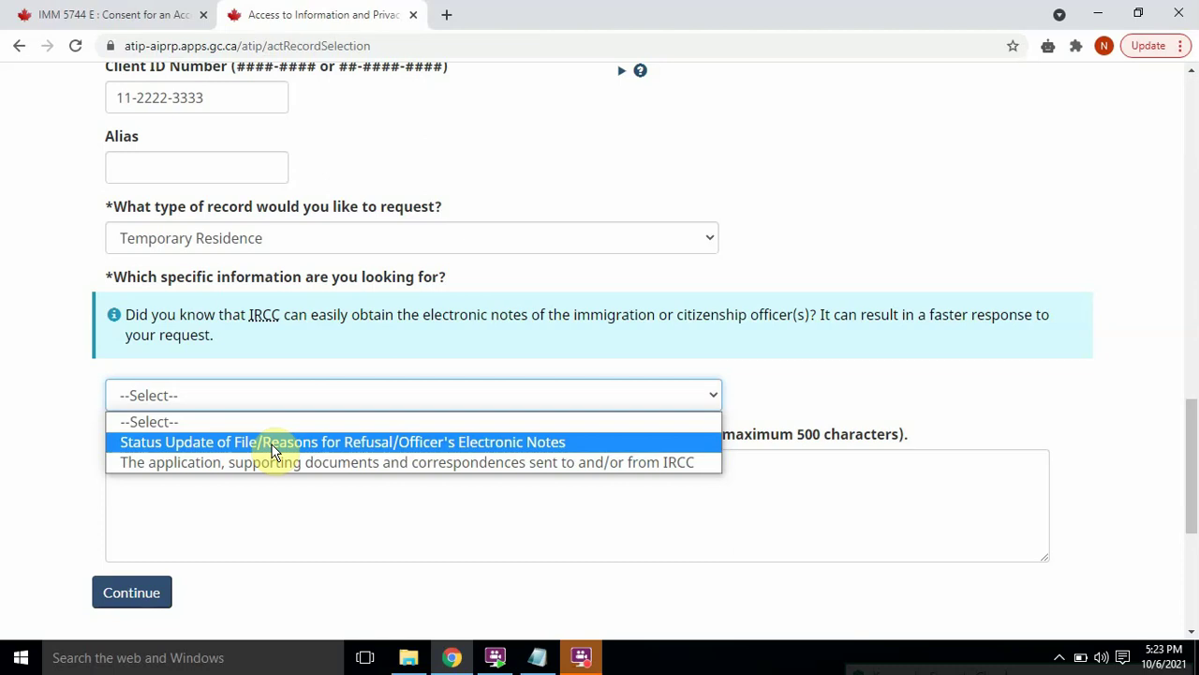
Step: Request 'Status Update of File/Reasons for Refusal/Officer's Electronic Notes' as the specific information
{"action": "left_click", "coordinate": [272, 451]}
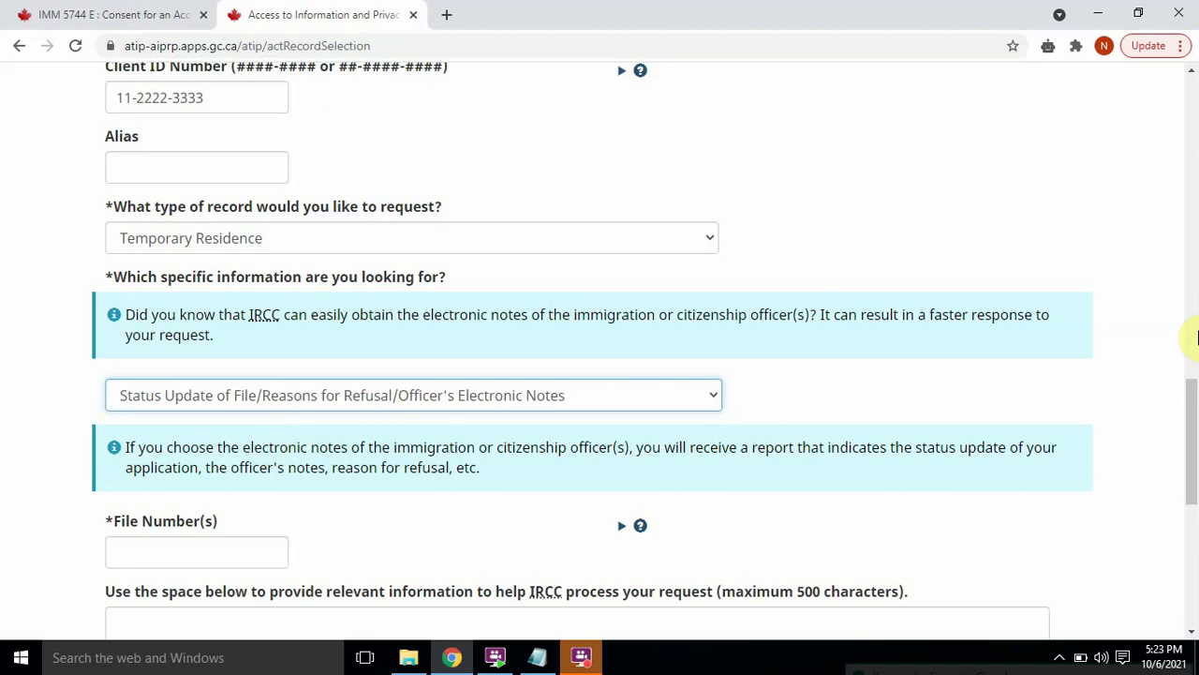
{"action": "left_click", "coordinate": [1193, 408]}
{"action": "left_click_drag", "start_coordinate": [1193, 407], "coordinate": [1191, 481]}
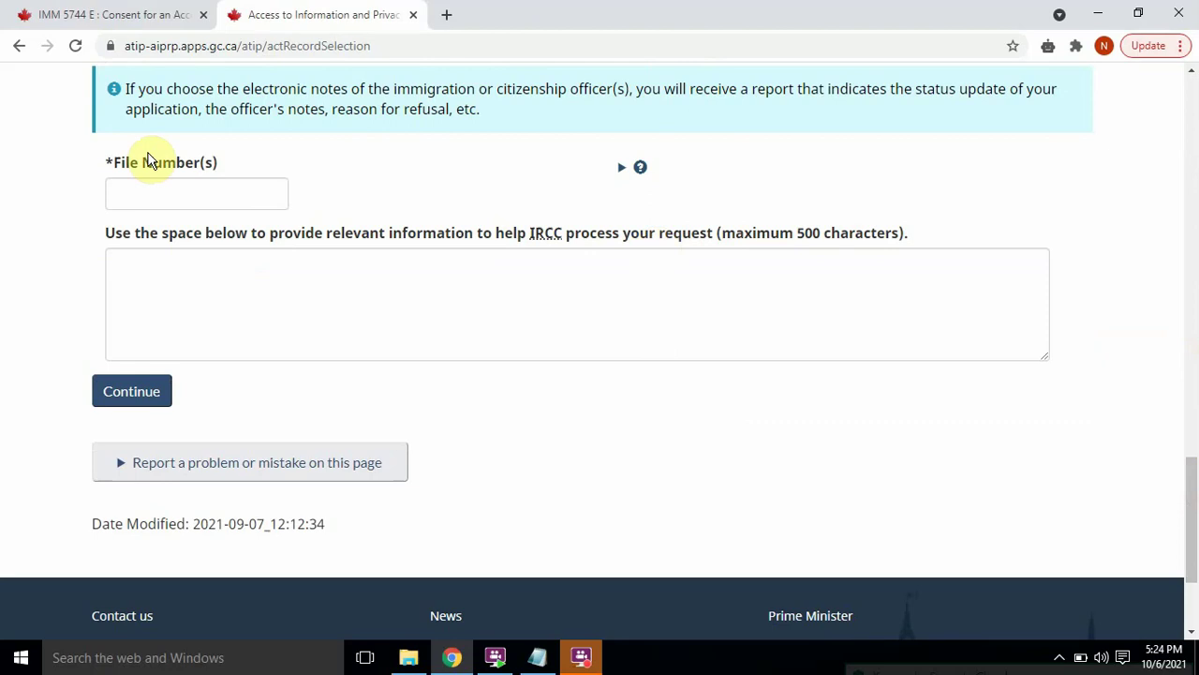
Step: Enter the immigration file number in File Number(s) and continue to Attach Documents
{"action": "left_click", "coordinate": [173, 195]}
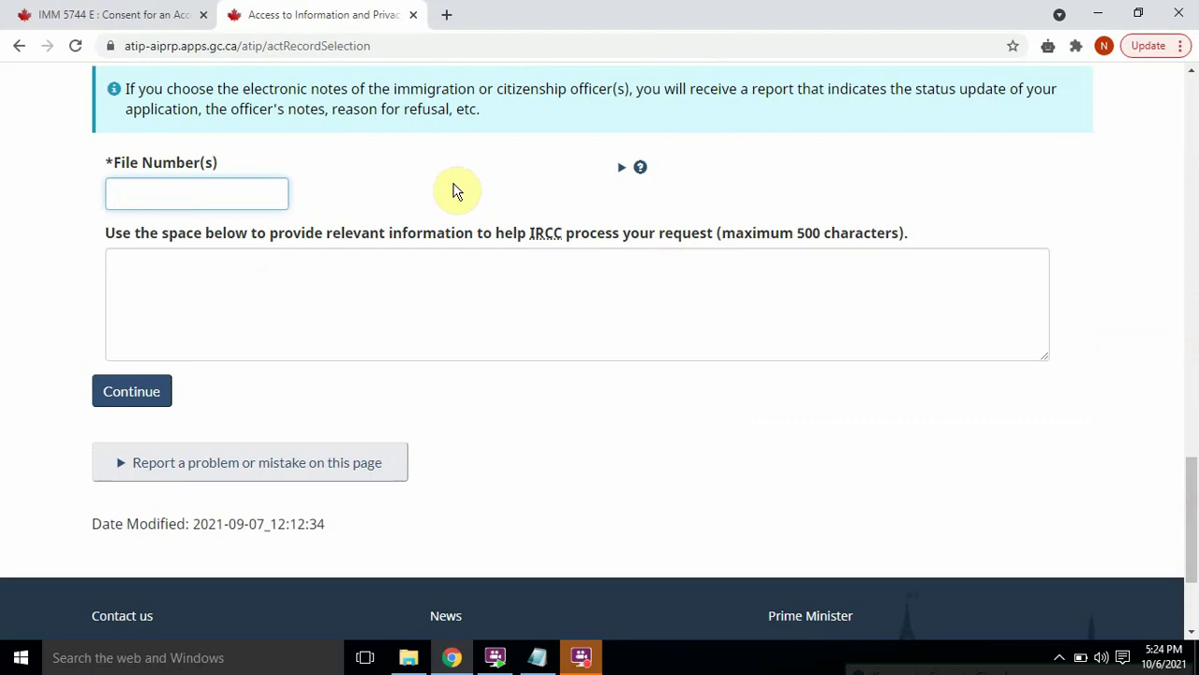
{"action": "type", "text": "S"}
{"action": "left_click", "coordinate": [633, 173]}
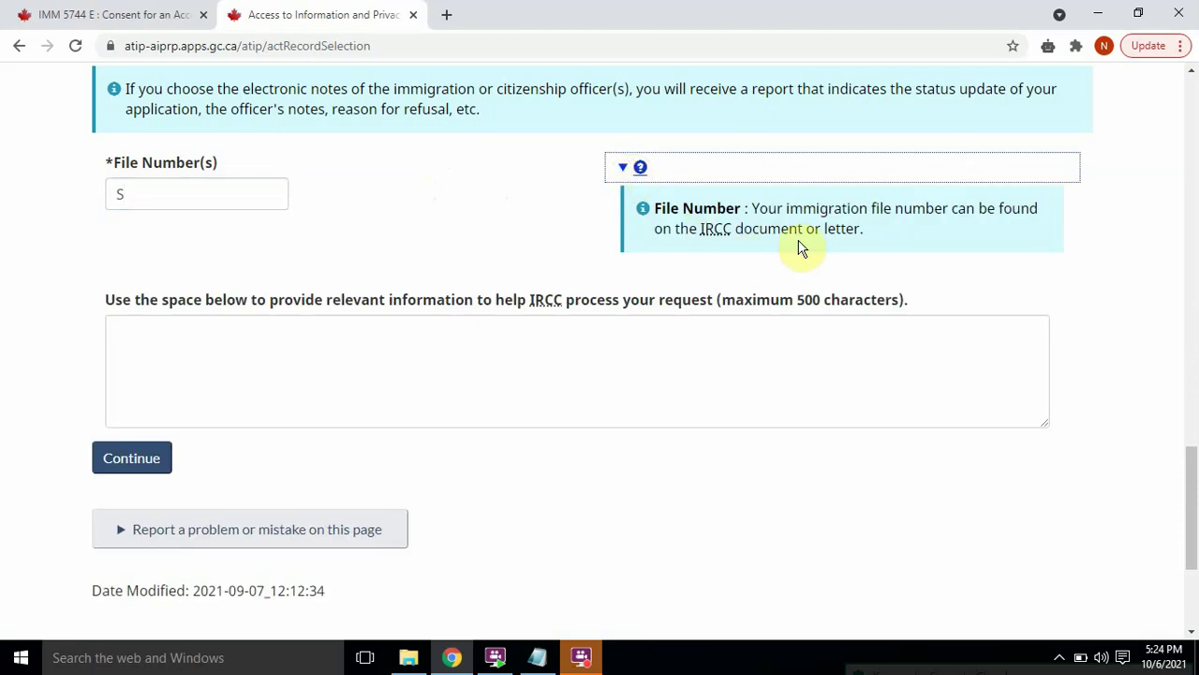
{"action": "left_click", "coordinate": [187, 200]}
{"action": "type", "text": "11"}
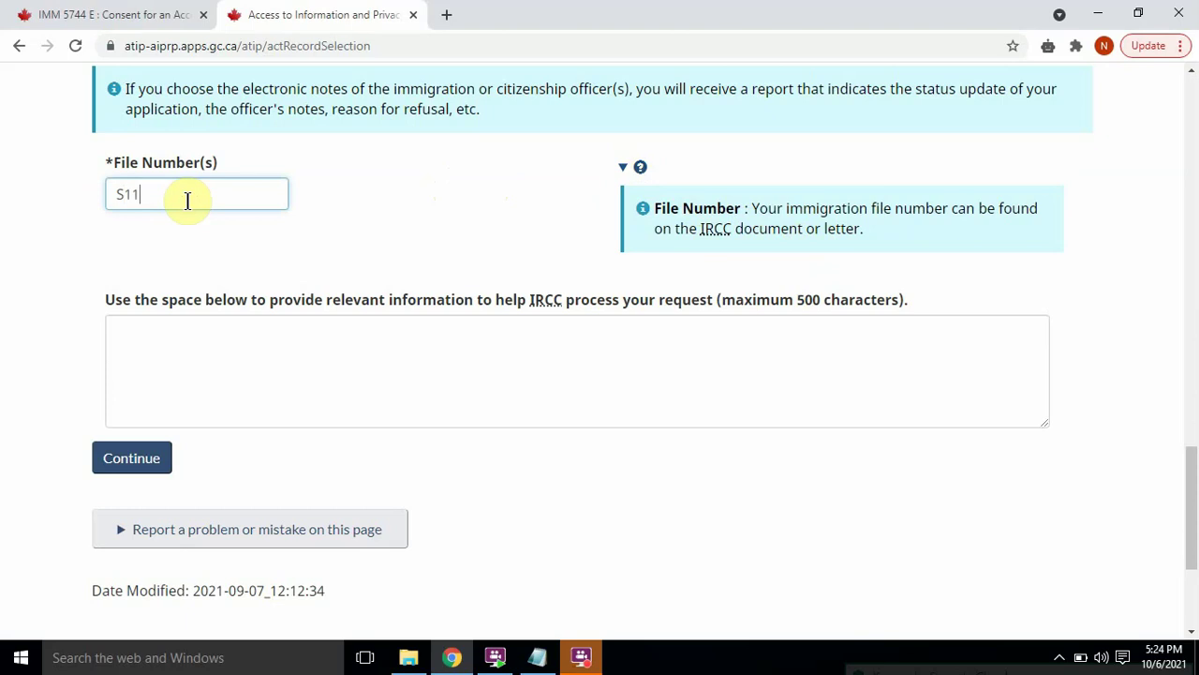
{"action": "type", "text": "1111111111"}
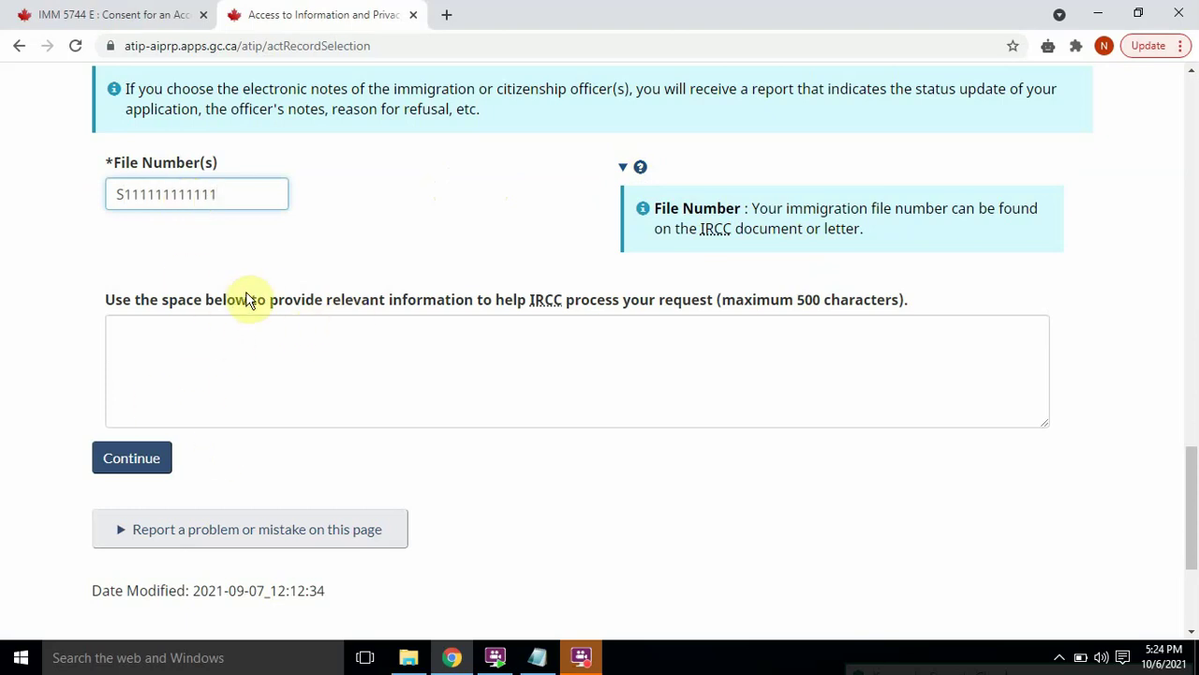
{"action": "left_click", "coordinate": [637, 168]}
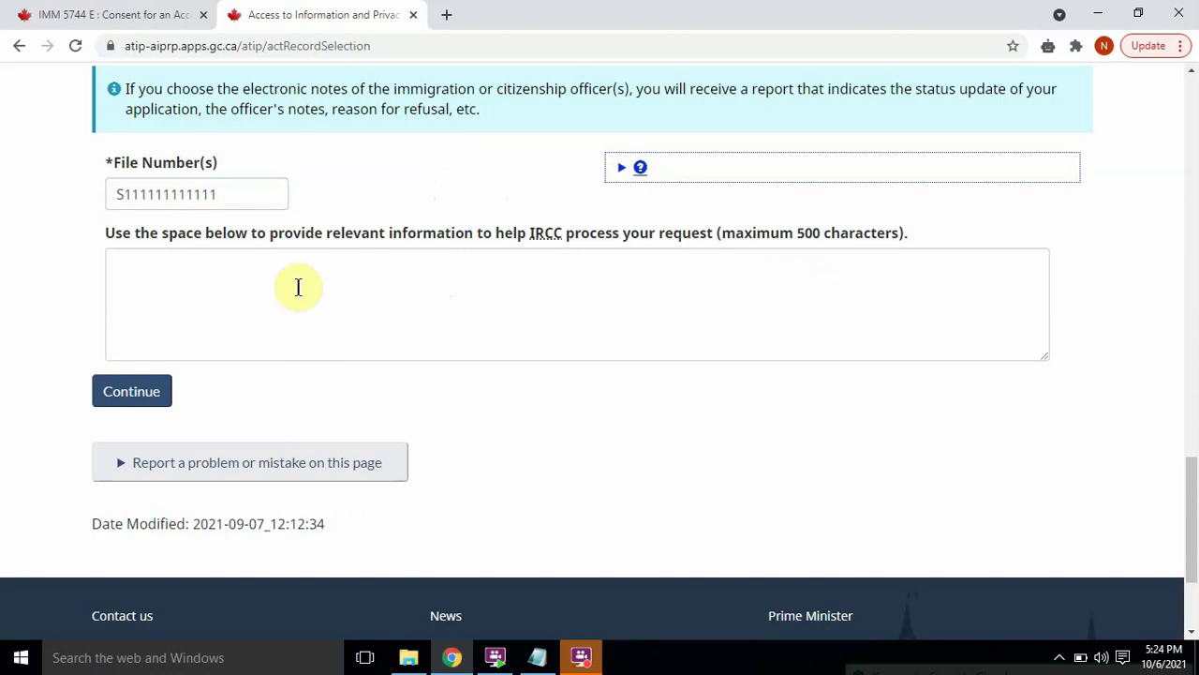
{"action": "left_click", "coordinate": [148, 394]}
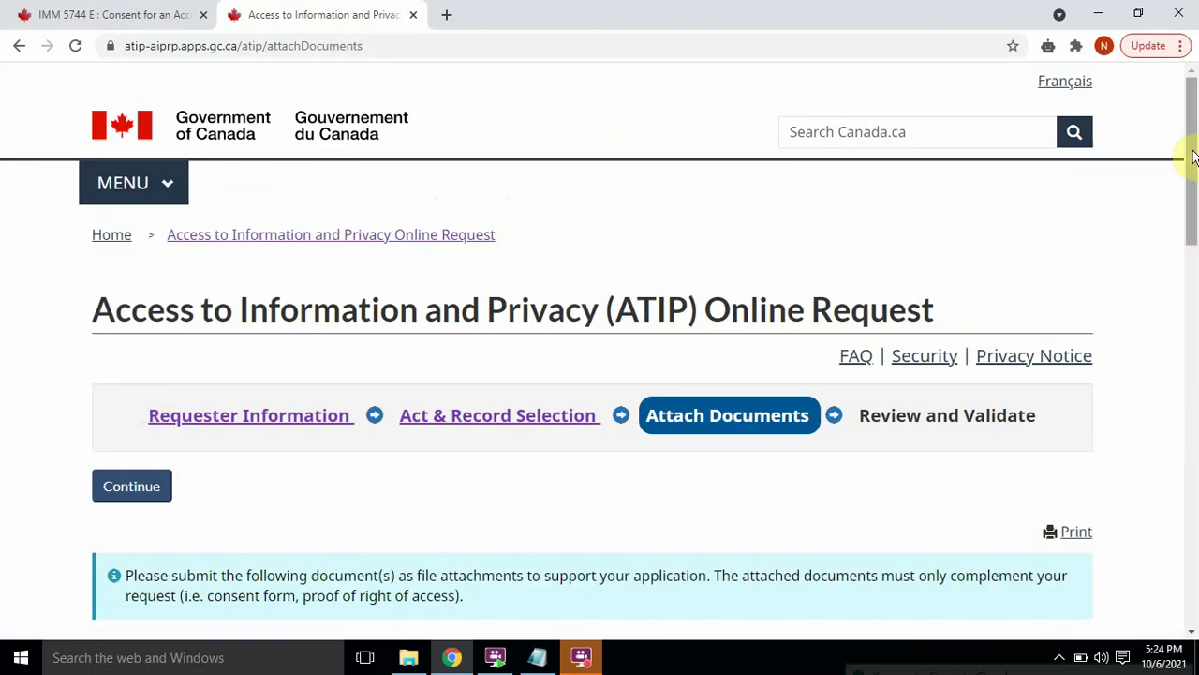
{"action": "scroll", "coordinate": [1193, 156], "scroll_direction": "down", "scroll_amount": 4}
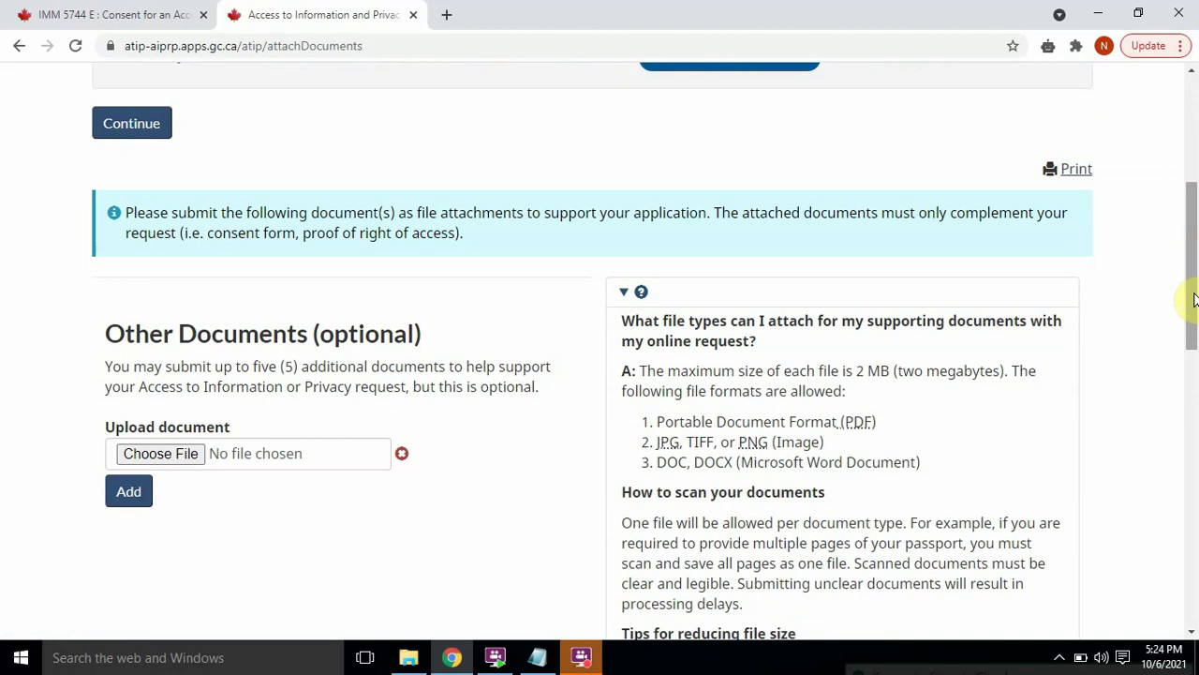
{"action": "left_click_drag", "start_coordinate": [1186, 222], "coordinate": [1193, 260]}
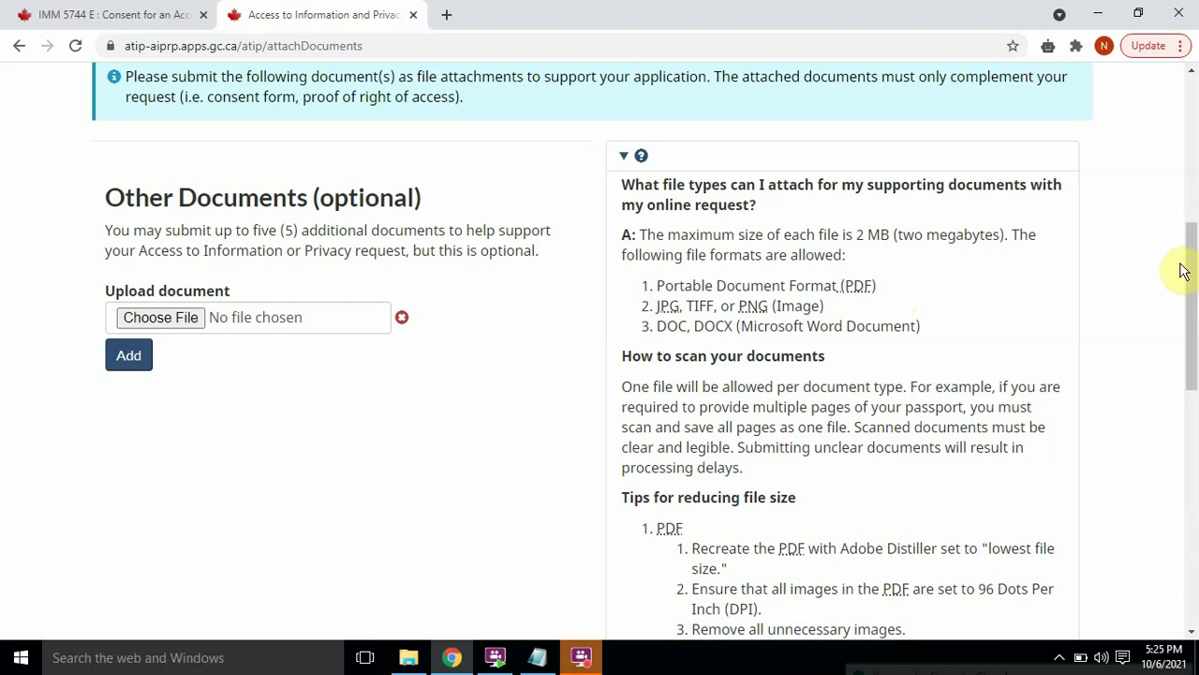
{"action": "left_click_drag", "start_coordinate": [1192, 261], "coordinate": [1191, 401]}
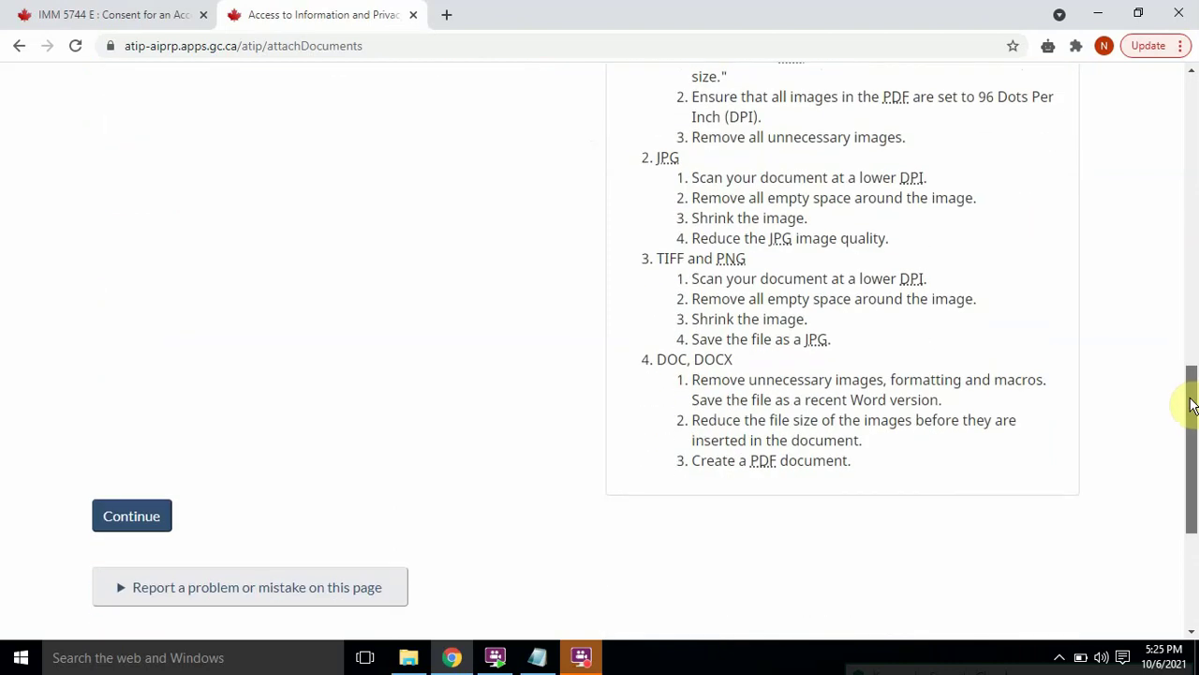
Step: Advance to the review and validate step and start the I'm not a robot check
{"action": "left_click", "coordinate": [113, 501]}
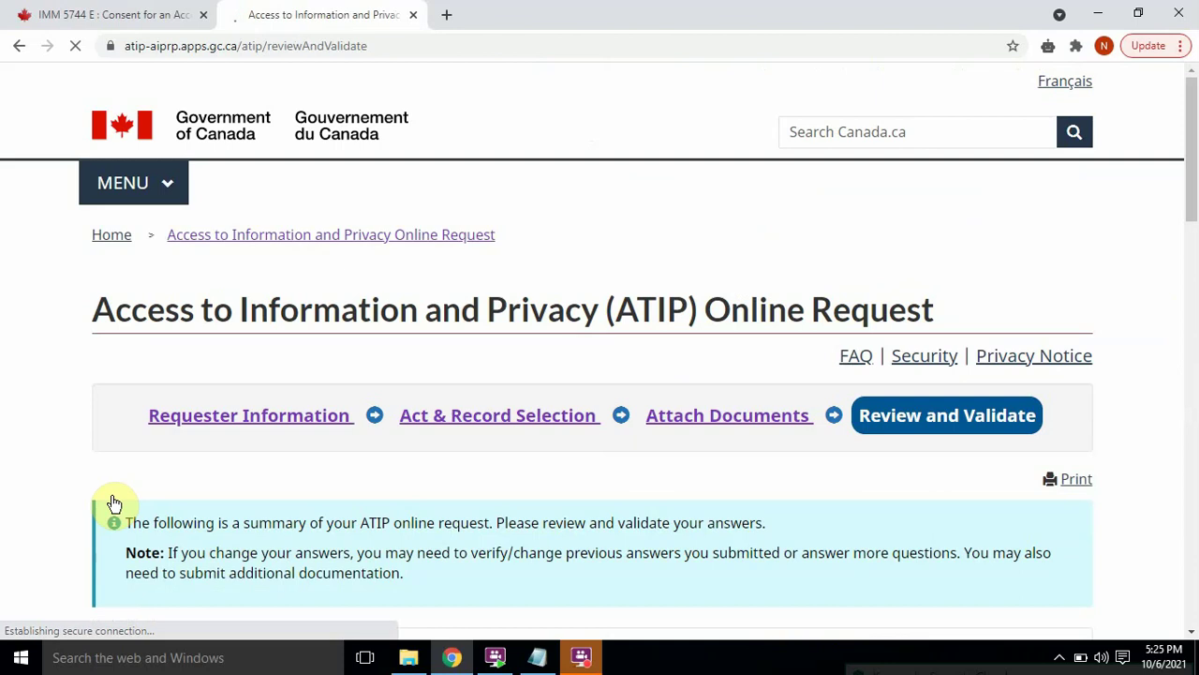
{"action": "left_click_drag", "start_coordinate": [1191, 153], "coordinate": [1196, 480]}
{"action": "left_click", "coordinate": [116, 449]}
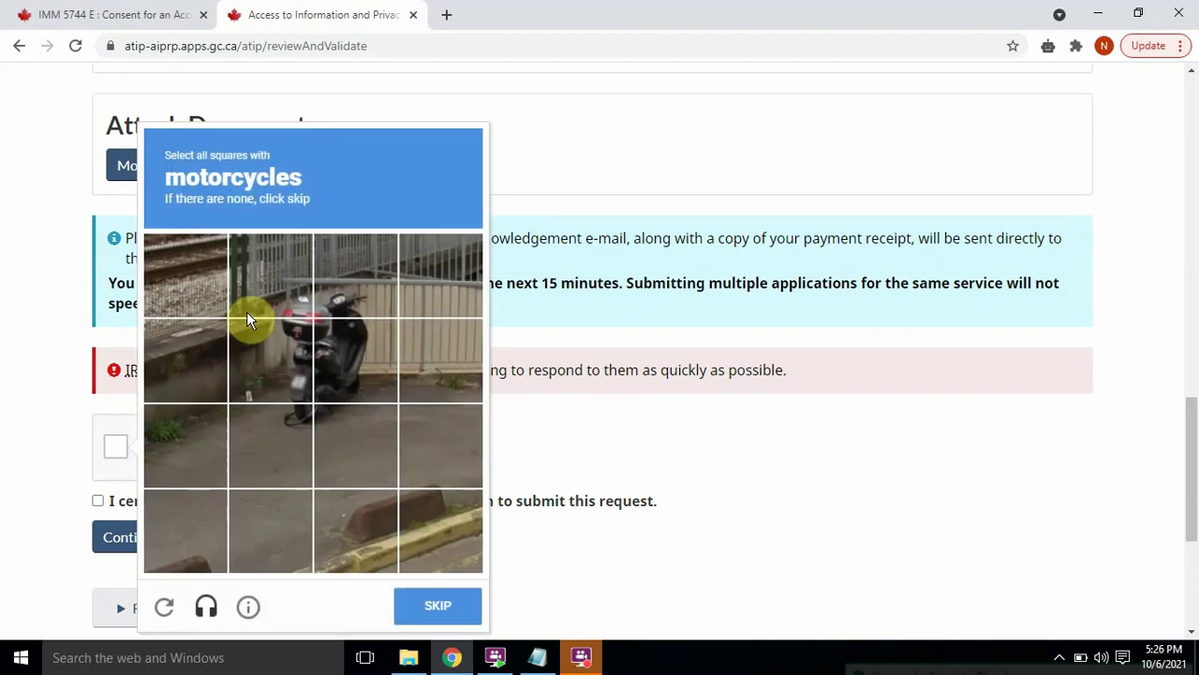
Step: Pass the reCAPTCHA by selecting the four motorcycle tiles and skipping the fire hydrants challenge
{"action": "left_click", "coordinate": [289, 279]}
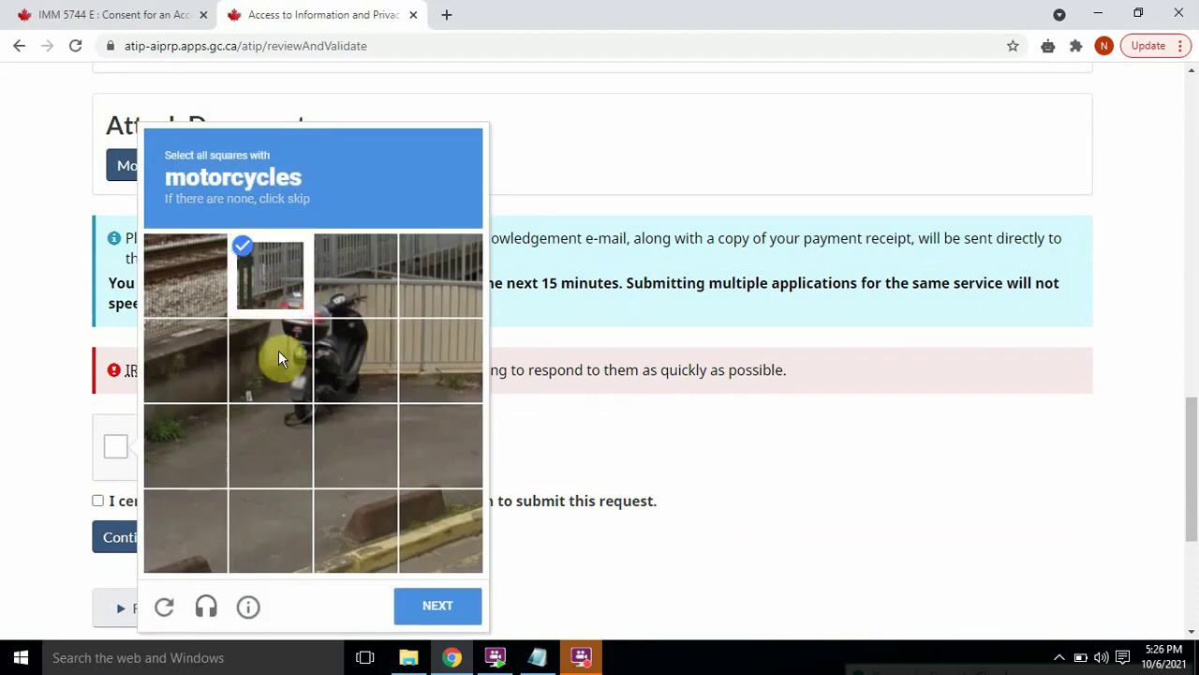
{"action": "left_click", "coordinate": [280, 354]}
{"action": "left_click", "coordinate": [363, 359]}
{"action": "left_click", "coordinate": [357, 305]}
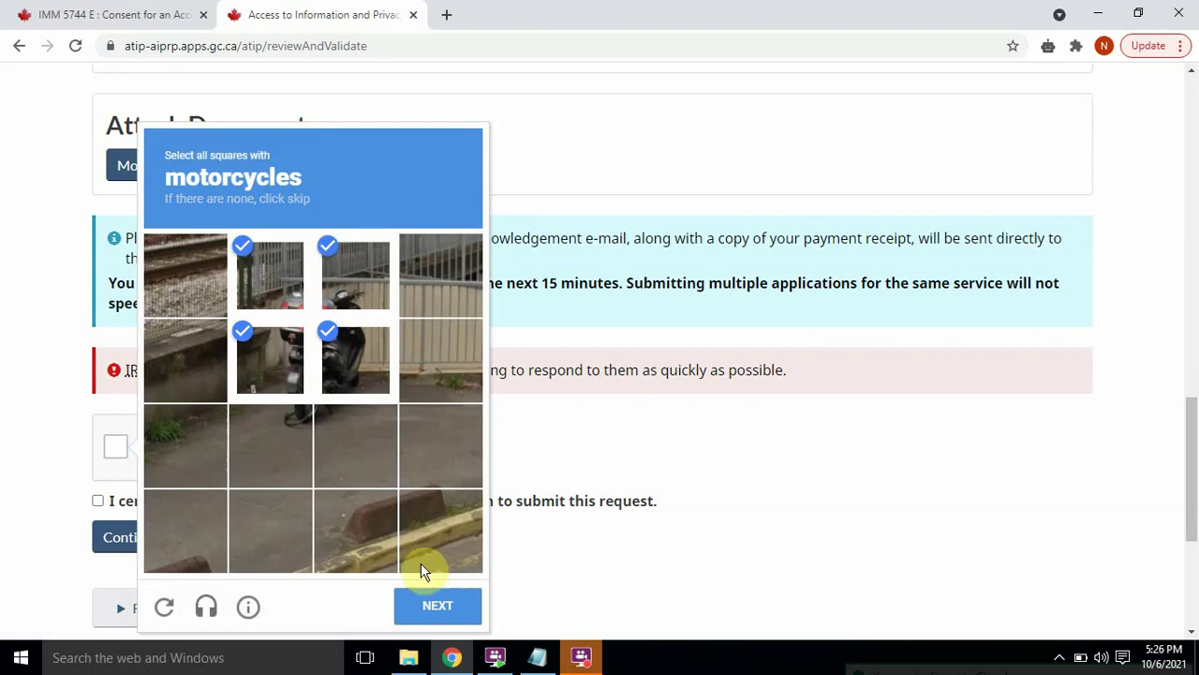
{"action": "left_click", "coordinate": [423, 596]}
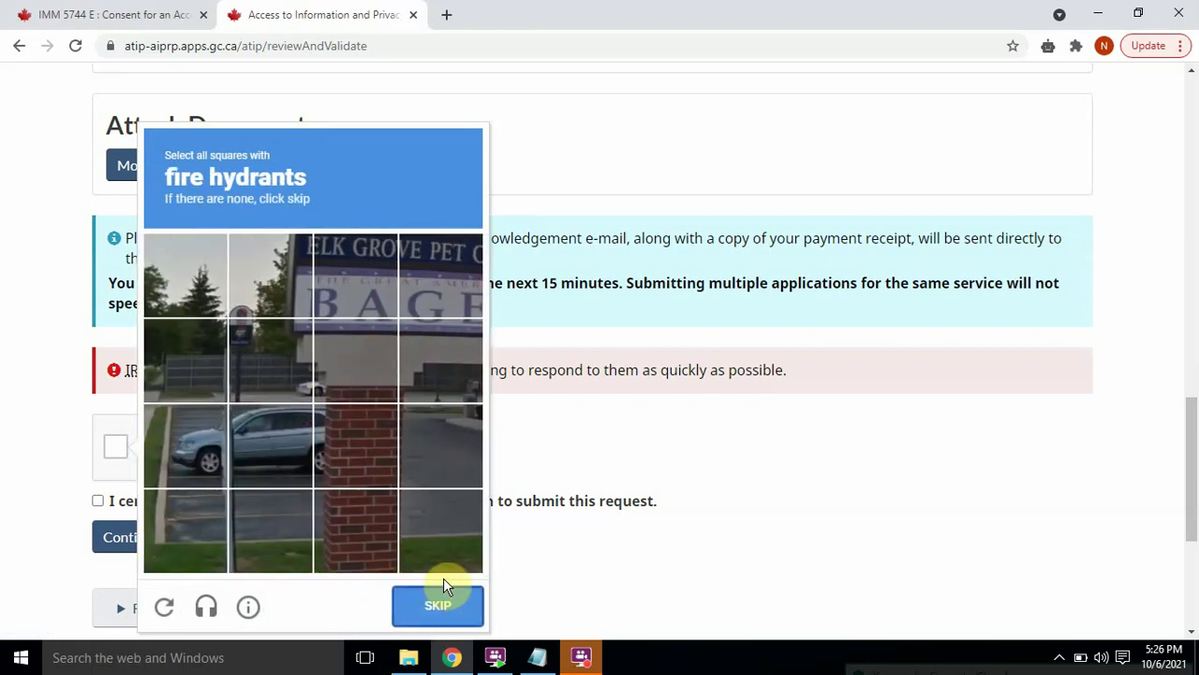
{"action": "left_click", "coordinate": [440, 606]}
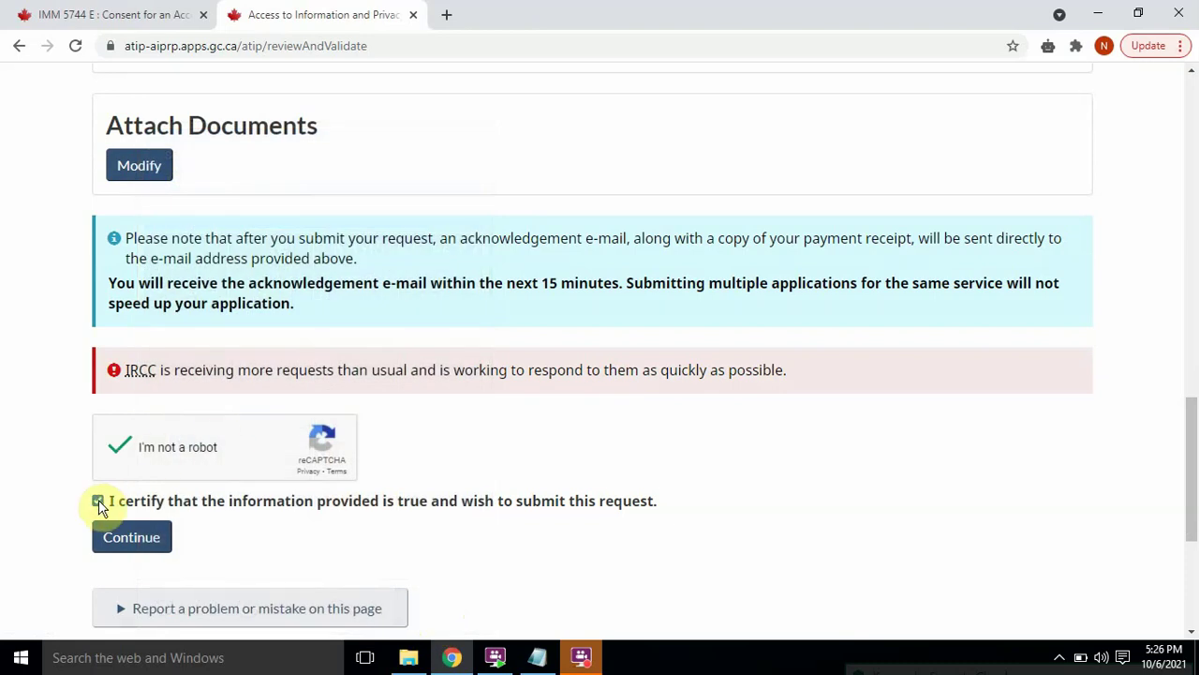
Step: Submit the validated request and proceed to Moneris secure checkout for the $5.00 fee
{"action": "left_click", "coordinate": [145, 538]}
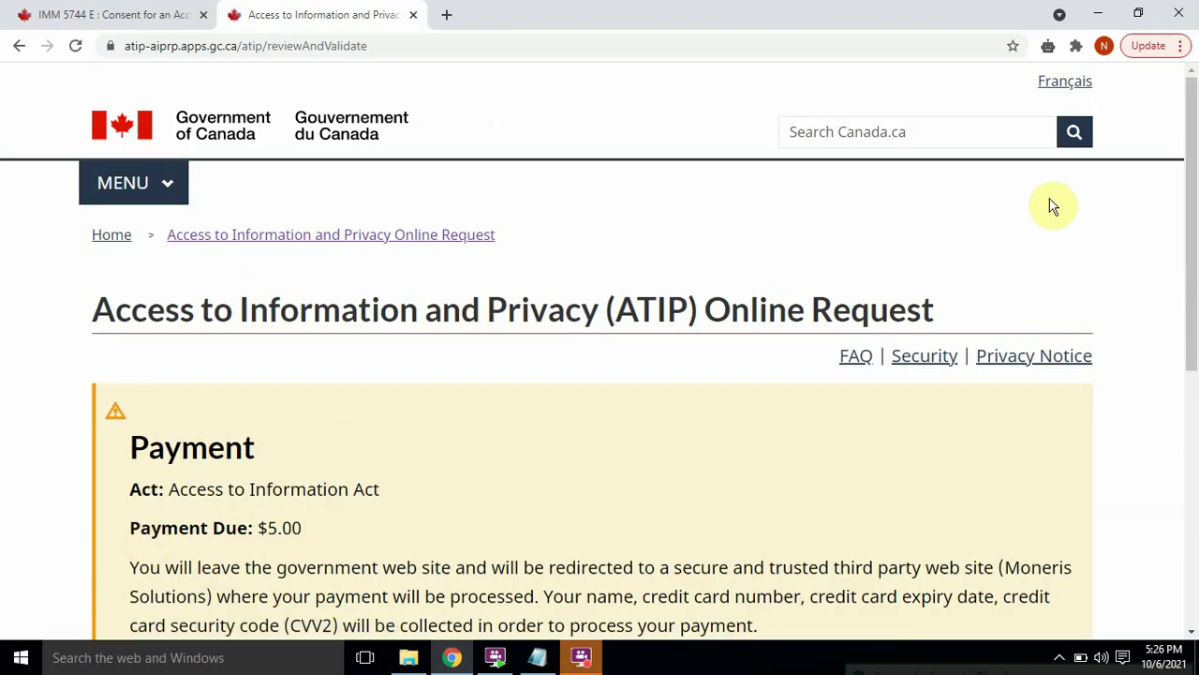
{"action": "left_click_drag", "start_coordinate": [1193, 150], "coordinate": [1193, 285]}
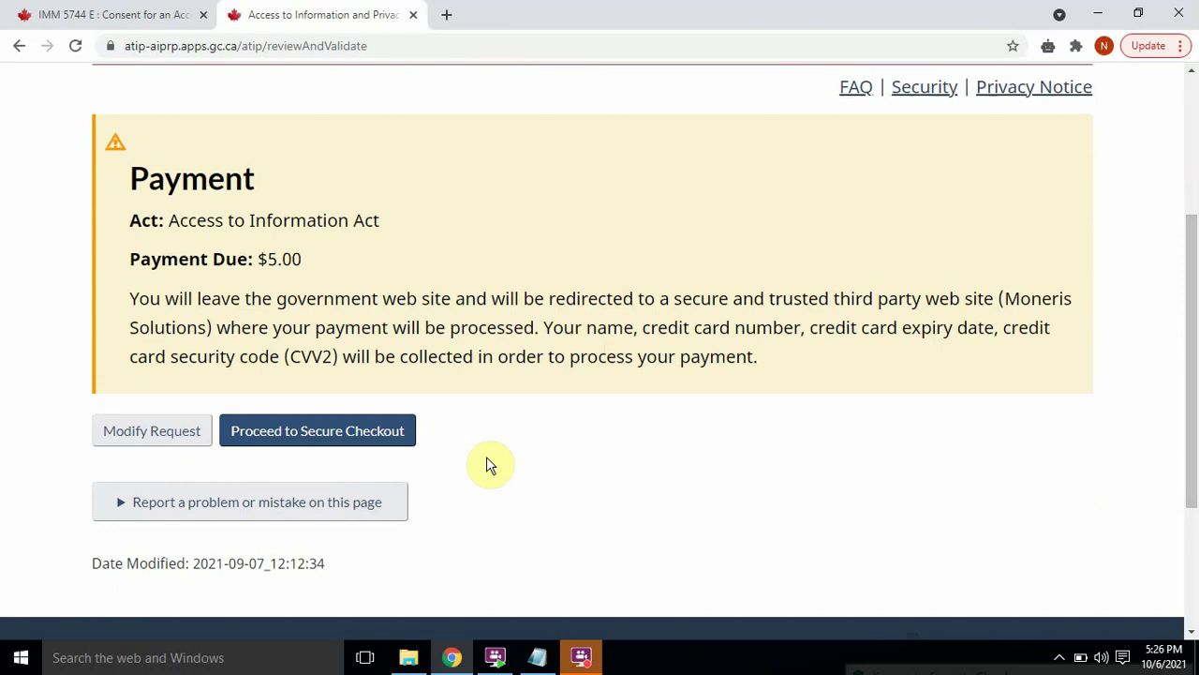
{"action": "left_click", "coordinate": [361, 433]}
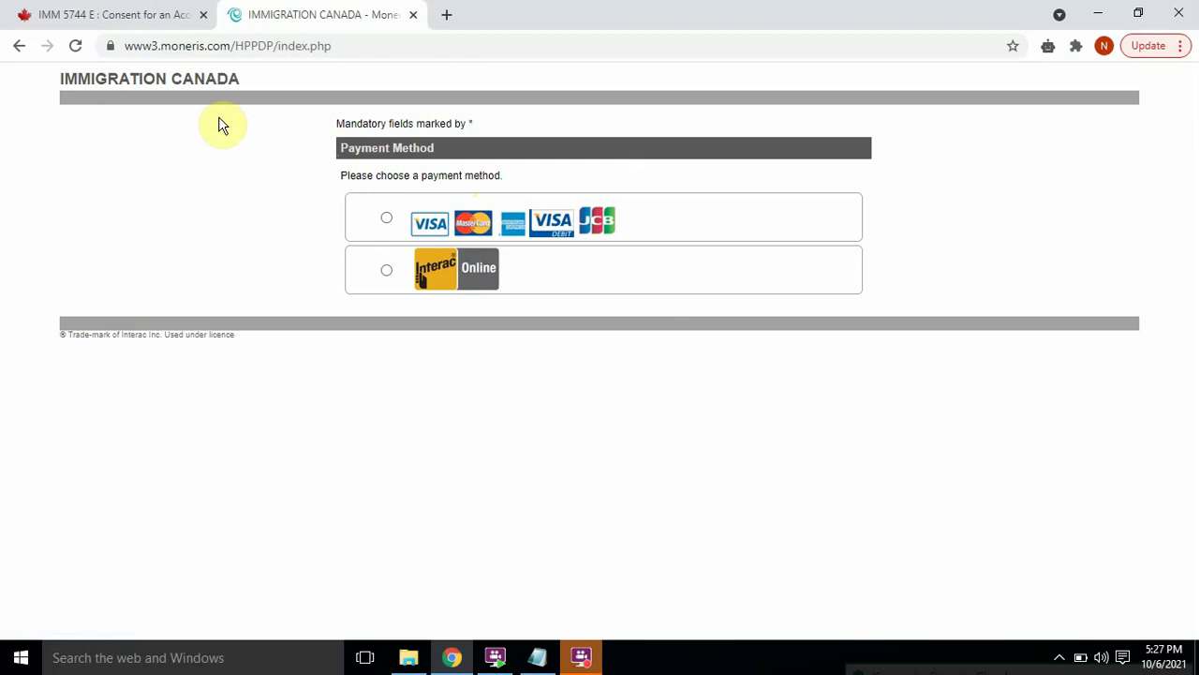
Step: Switch to the tab with the two-page IMM 5744 E consent form PDF
{"action": "left_click", "coordinate": [119, 21]}
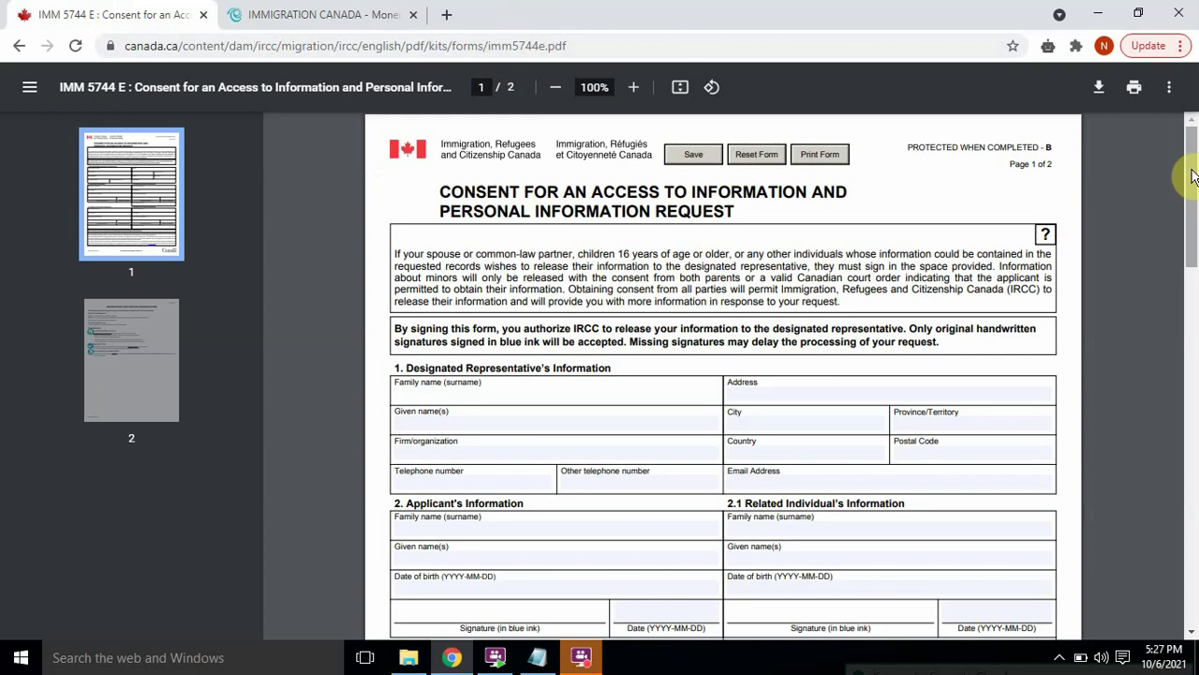
{"action": "left_click_drag", "start_coordinate": [1192, 184], "coordinate": [1194, 208]}
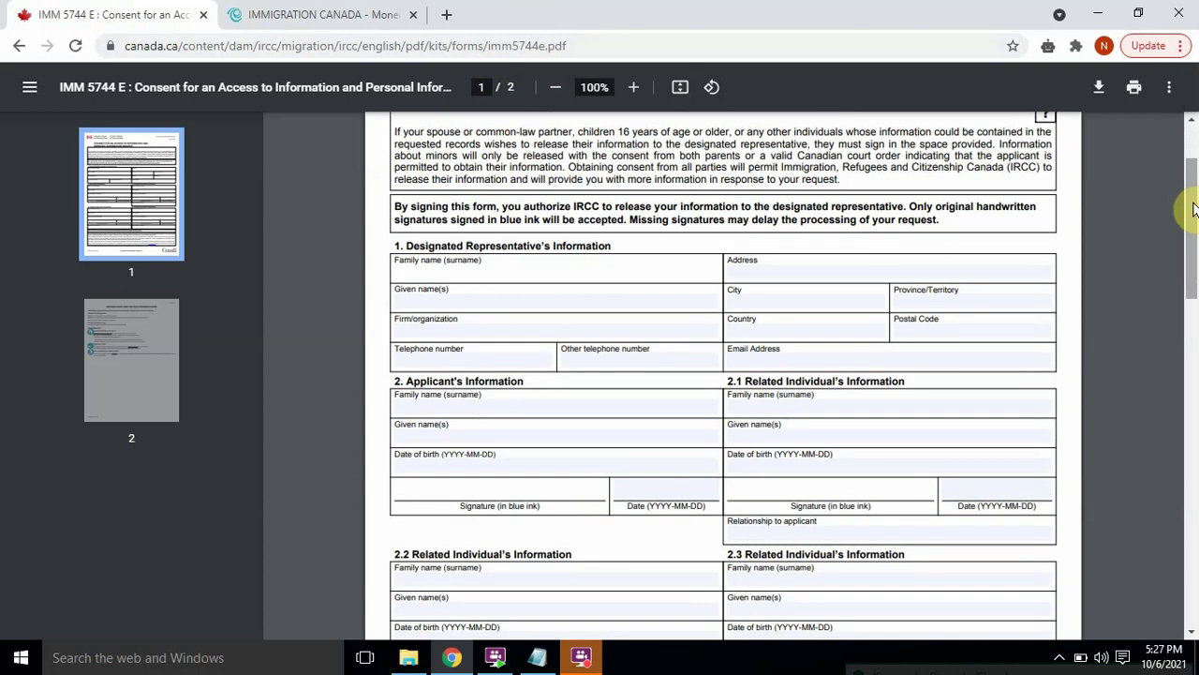
{"action": "key", "text": "Tab"}
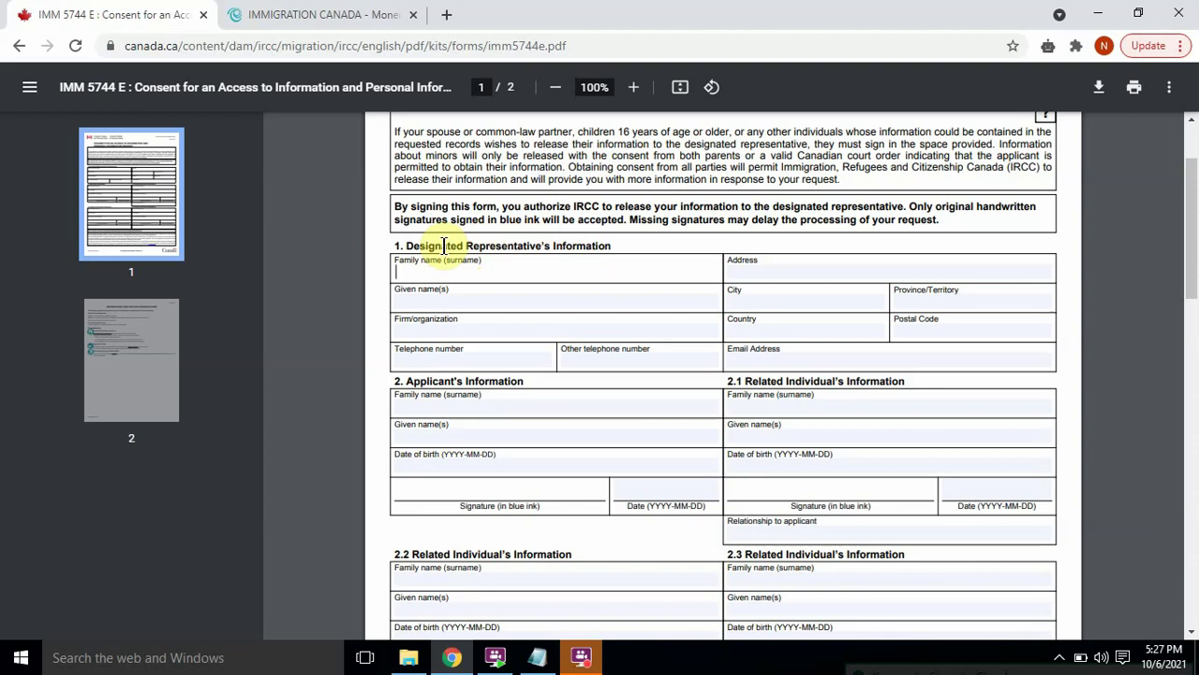
{"action": "left_click_drag", "start_coordinate": [431, 246], "coordinate": [504, 247]}
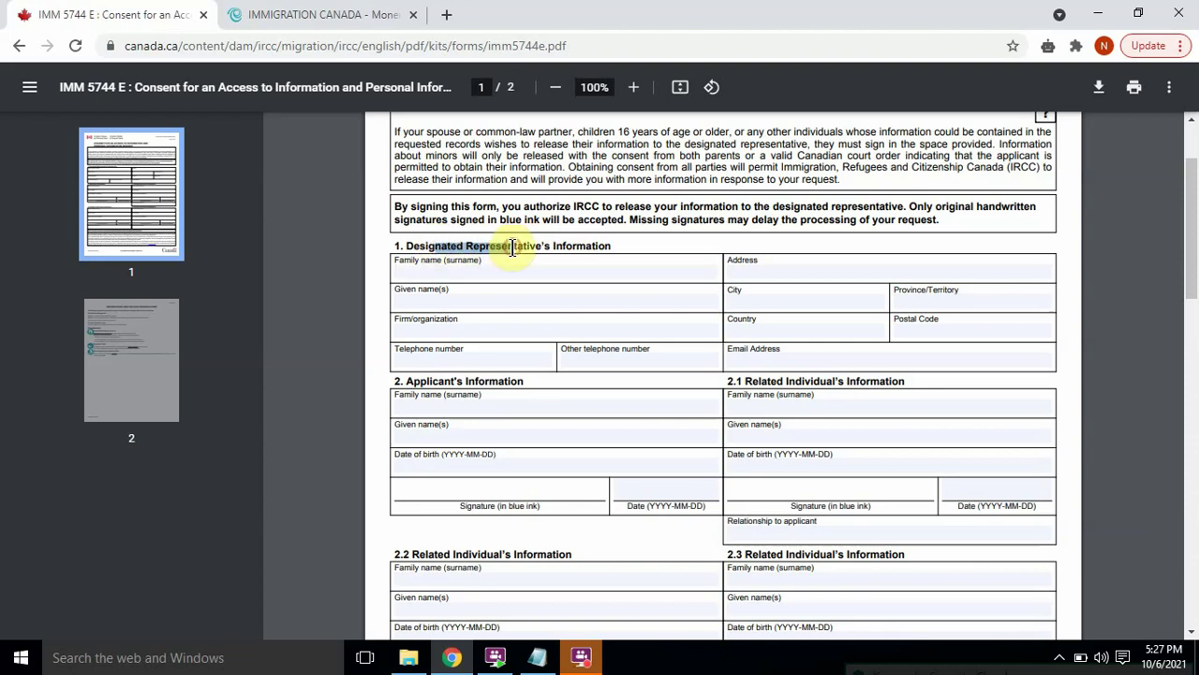
{"action": "left_click", "coordinate": [549, 247]}
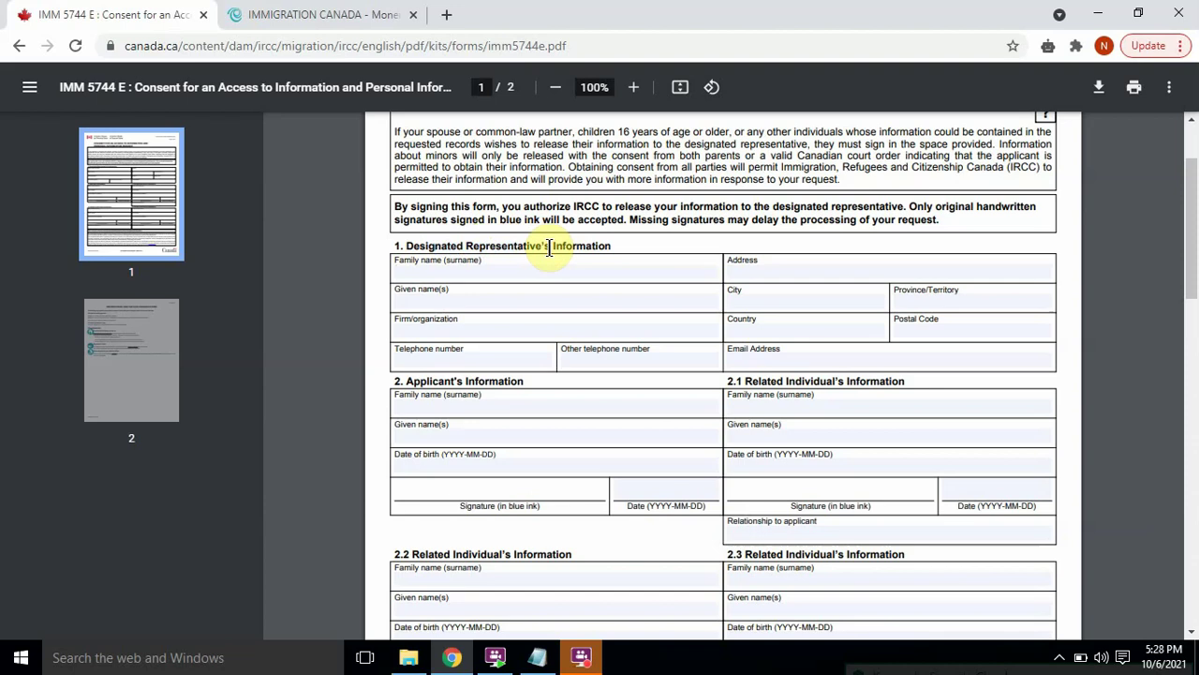
{"action": "left_click", "coordinate": [468, 263]}
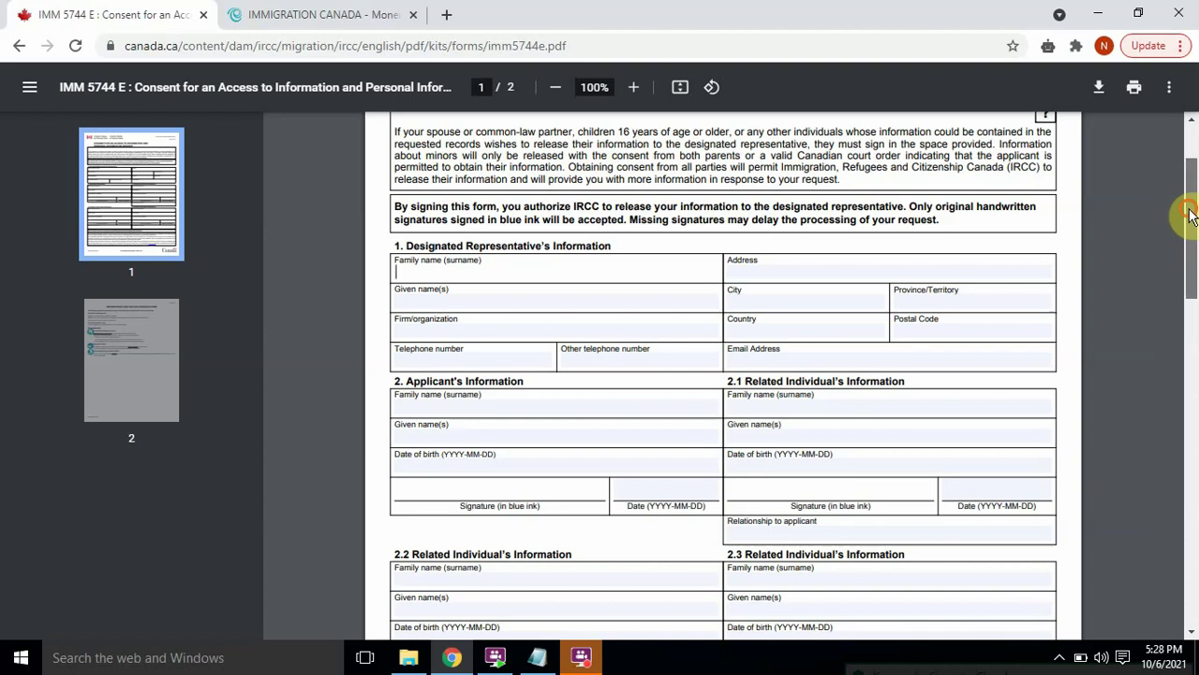
{"action": "left_click_drag", "start_coordinate": [1191, 214], "coordinate": [1189, 268]}
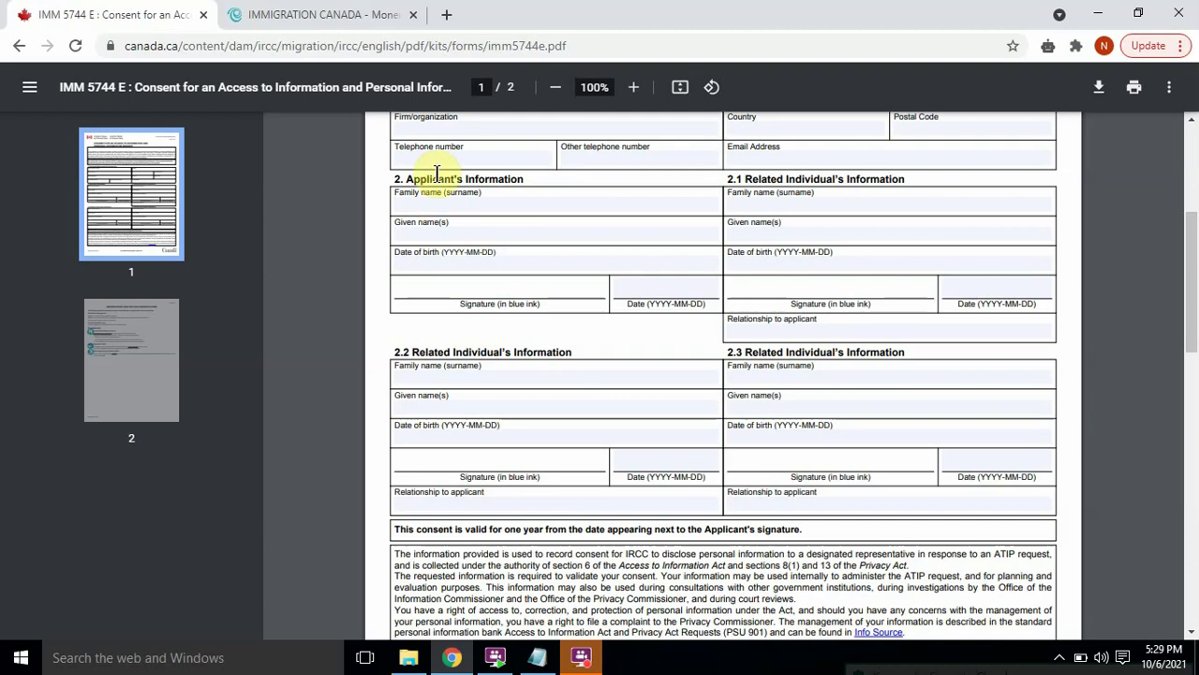
{"action": "left_click", "coordinate": [419, 200]}
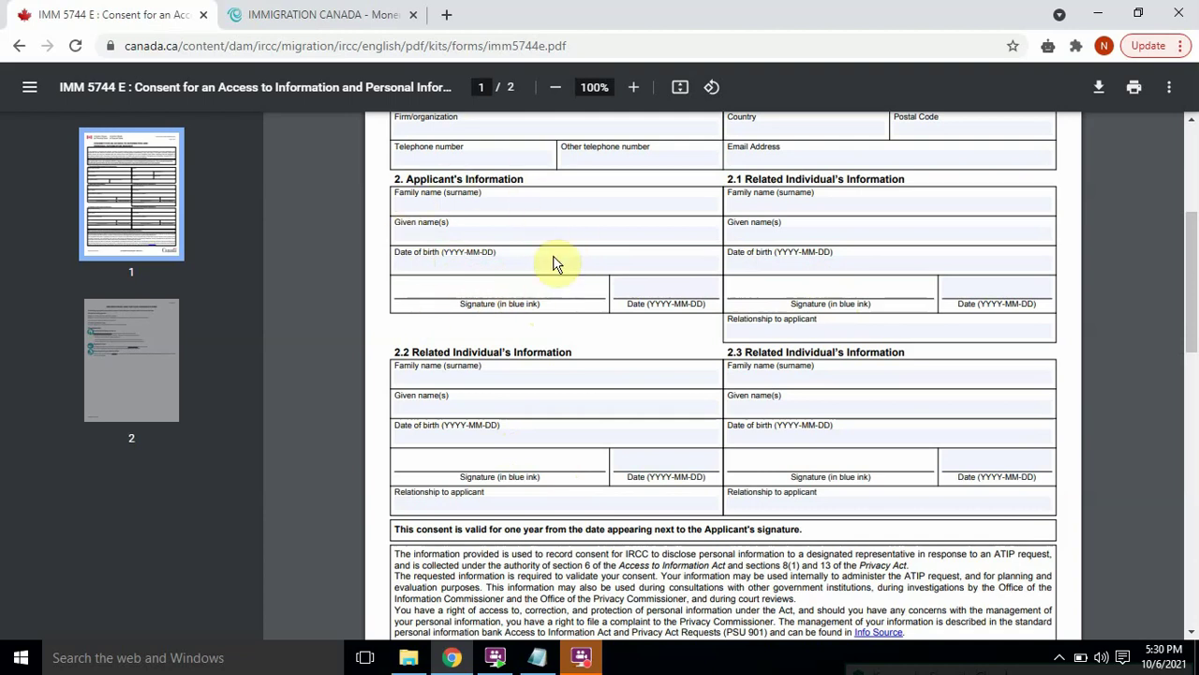
{"action": "left_click", "coordinate": [434, 236]}
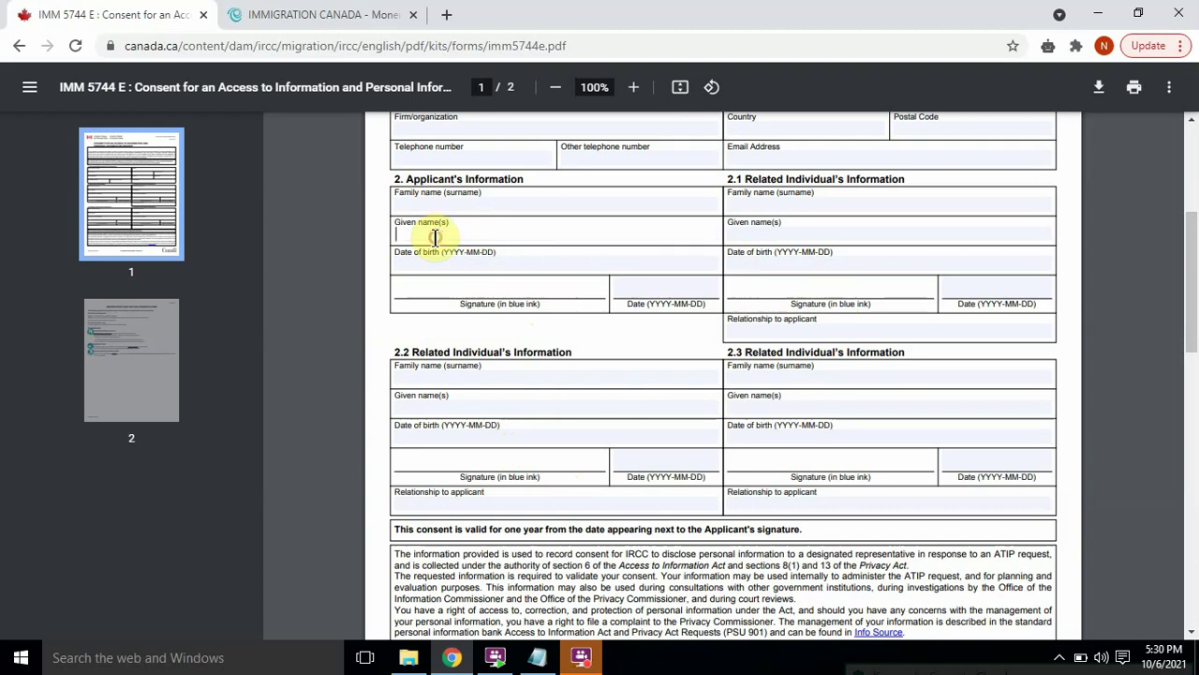
{"action": "left_click", "coordinate": [780, 207]}
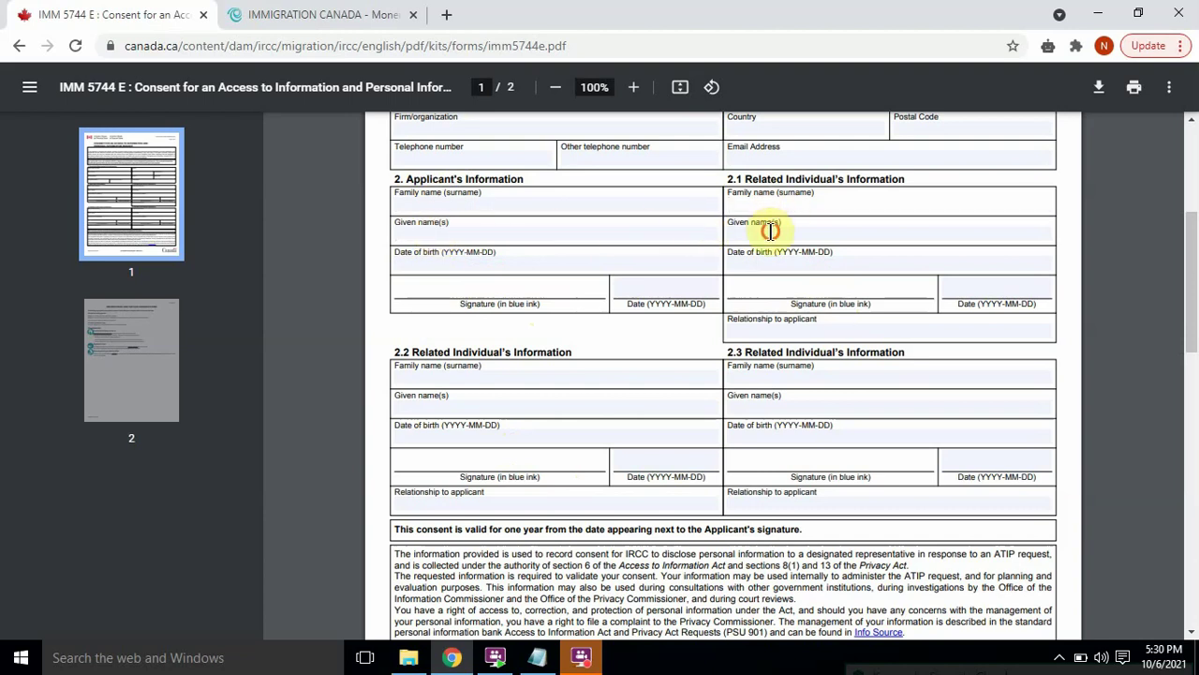
{"action": "left_click", "coordinate": [772, 232]}
{"action": "left_click", "coordinate": [757, 257]}
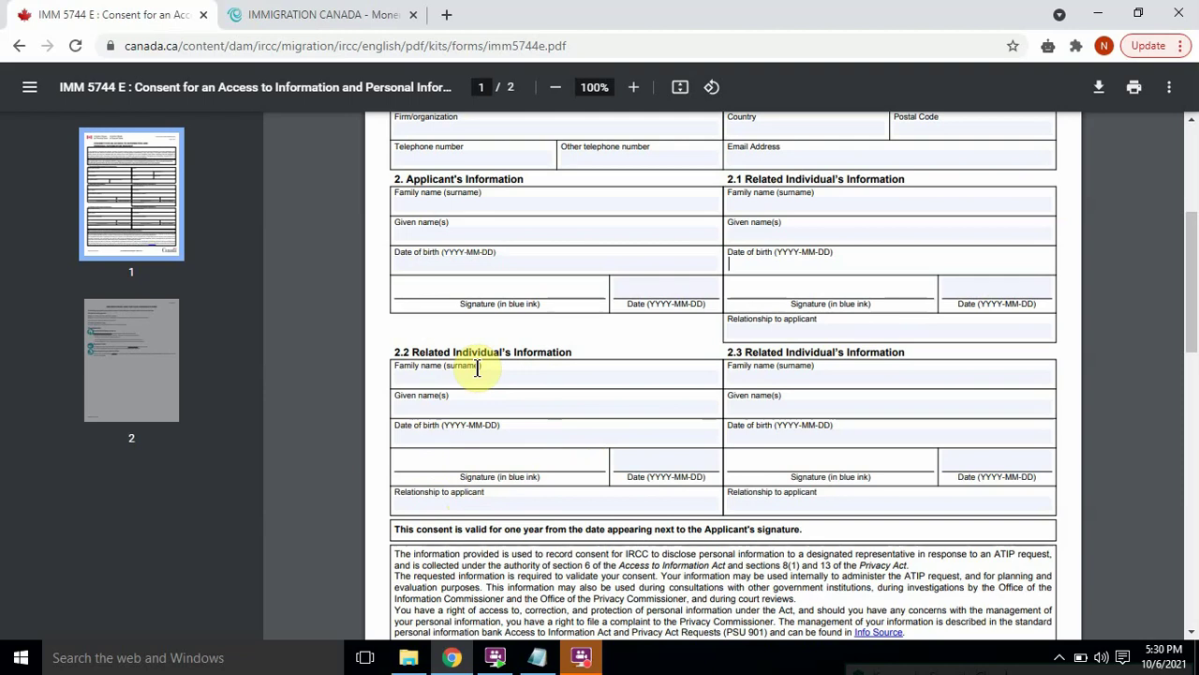
{"action": "left_click", "coordinate": [489, 201]}
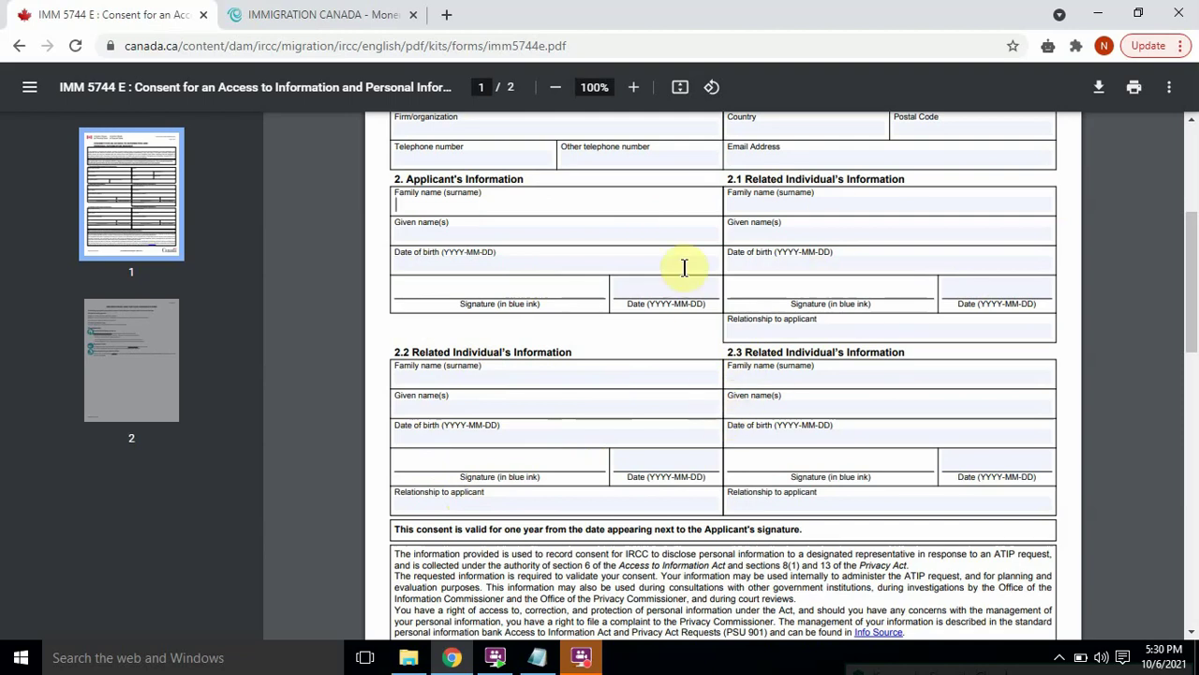
{"action": "left_click", "coordinate": [530, 279]}
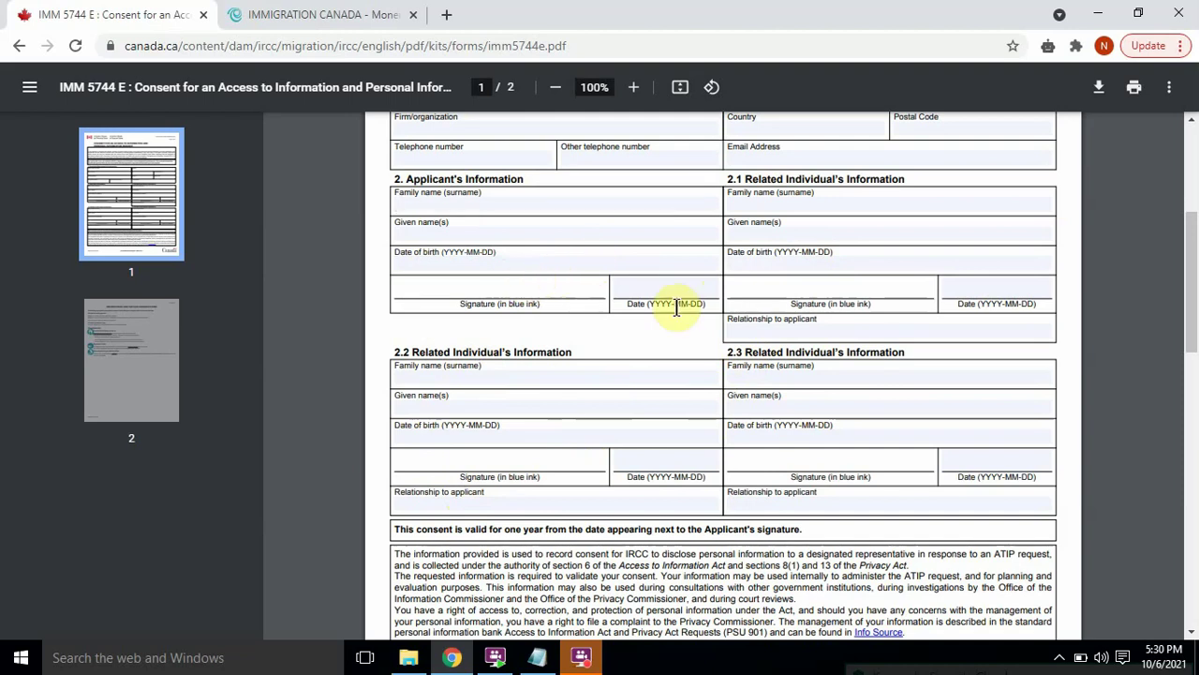